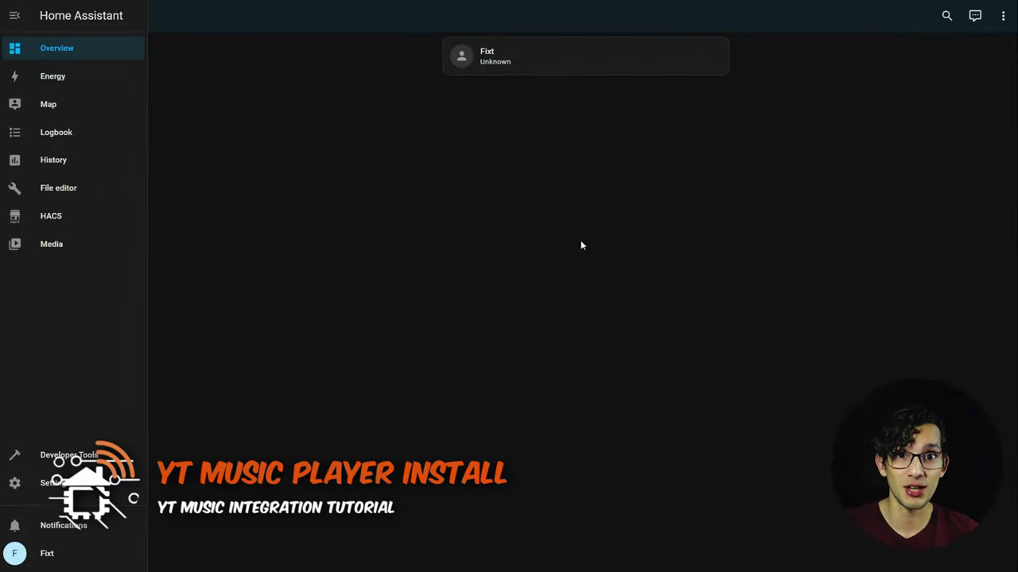
- Download the ytube_music_player integration from HACS after searching 'youtu'
{"action": "left_click", "coordinate": [51, 216]}
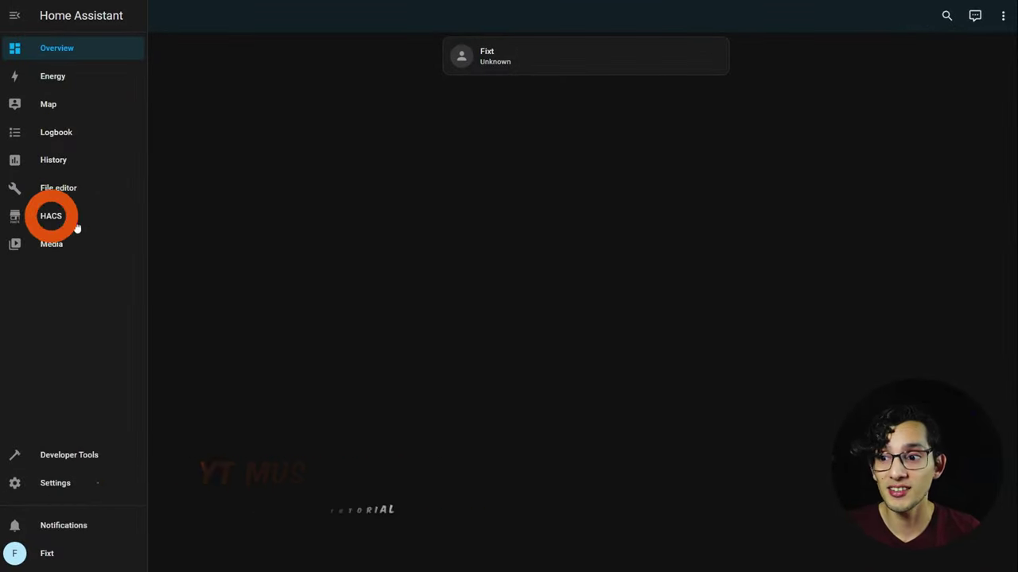
{"action": "left_click", "coordinate": [511, 77]}
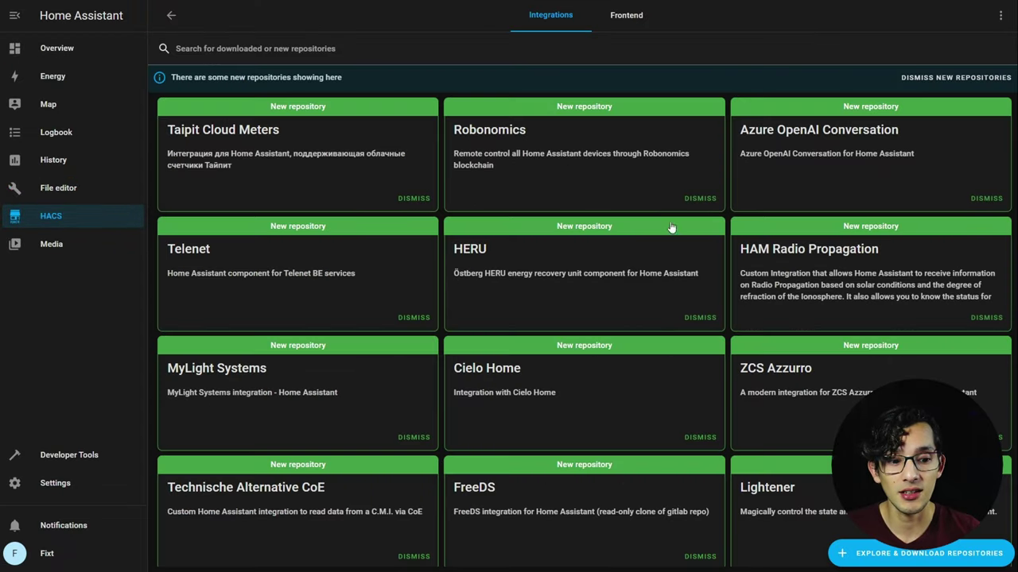
{"action": "left_click", "coordinate": [899, 554]}
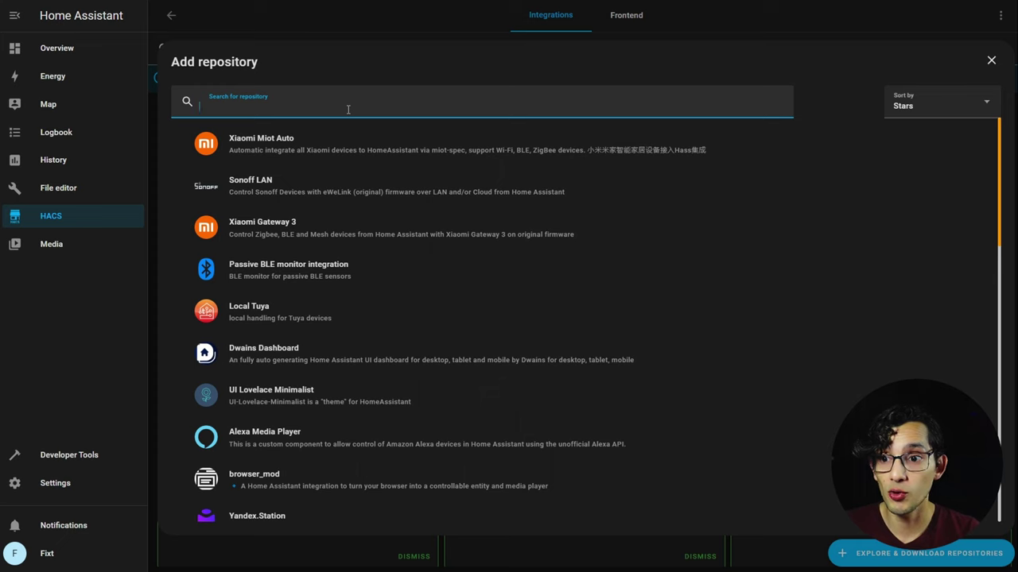
{"action": "type", "text": "youtu"}
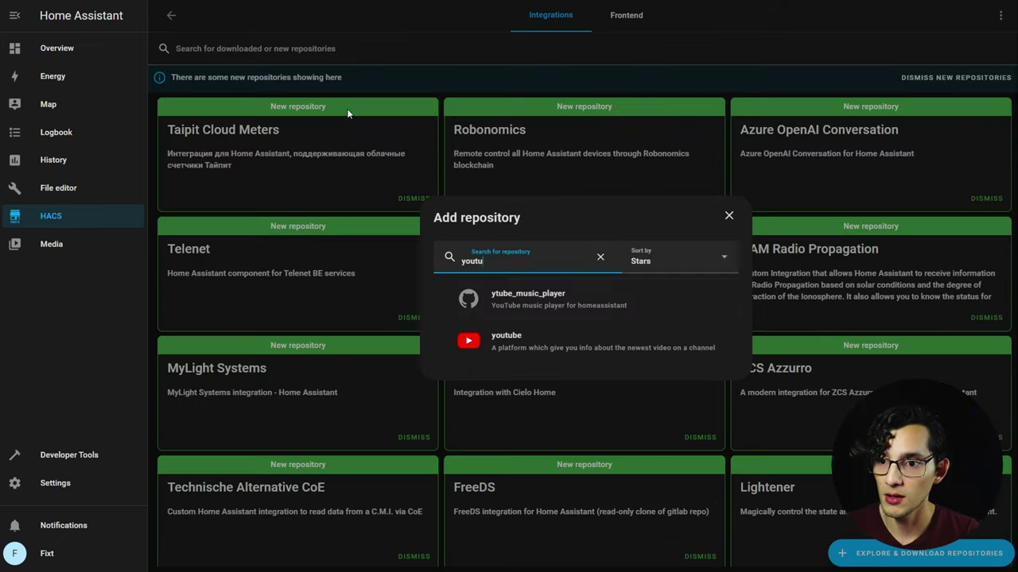
{"action": "left_click", "coordinate": [645, 309]}
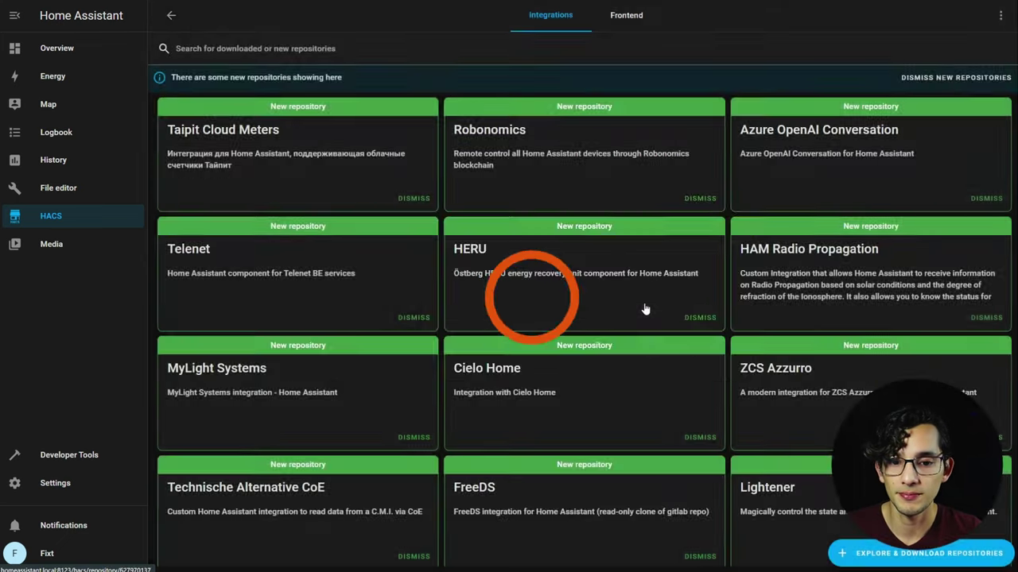
{"action": "left_click", "coordinate": [971, 553]}
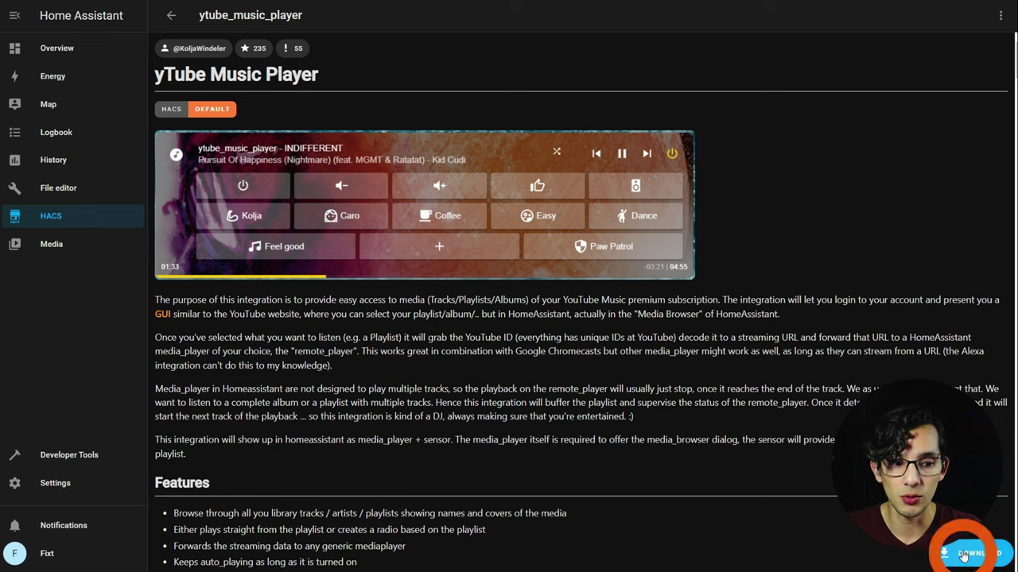
{"action": "left_click", "coordinate": [713, 384]}
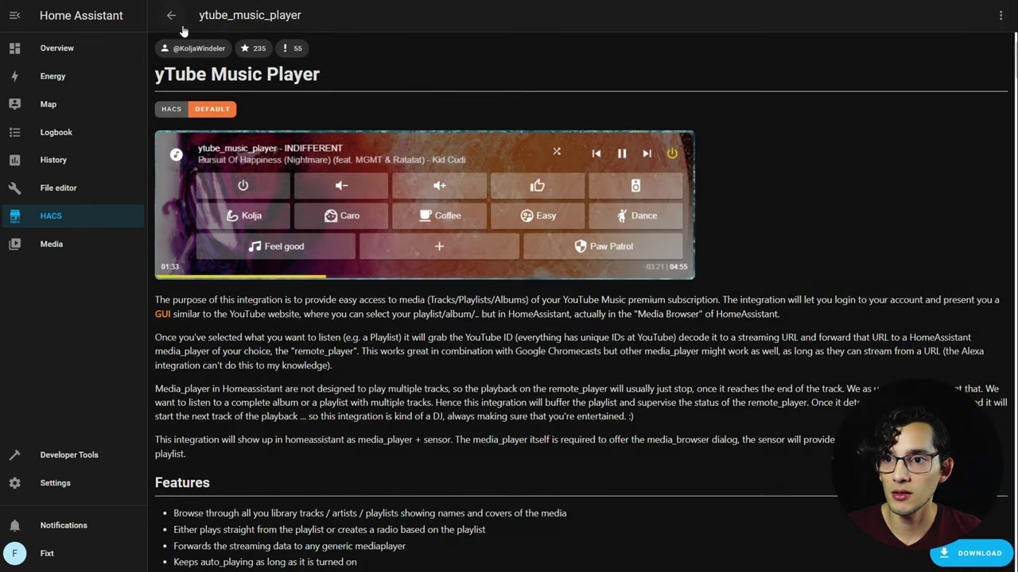
- Restart Home Assistant fully from Developer Tools to load the new integration
{"action": "left_click", "coordinate": [172, 16]}
{"action": "left_click", "coordinate": [172, 16]}
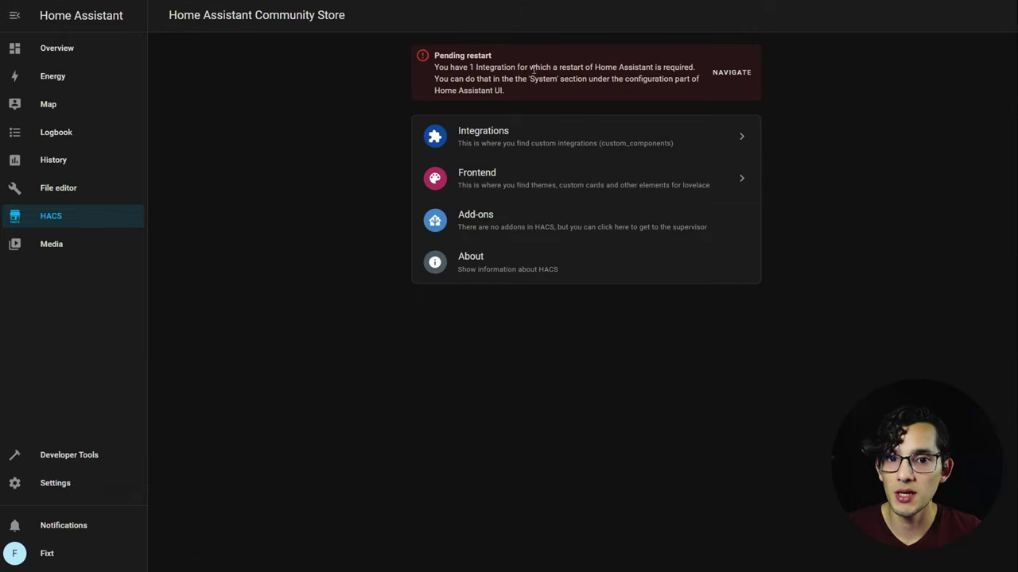
{"action": "left_click", "coordinate": [741, 80]}
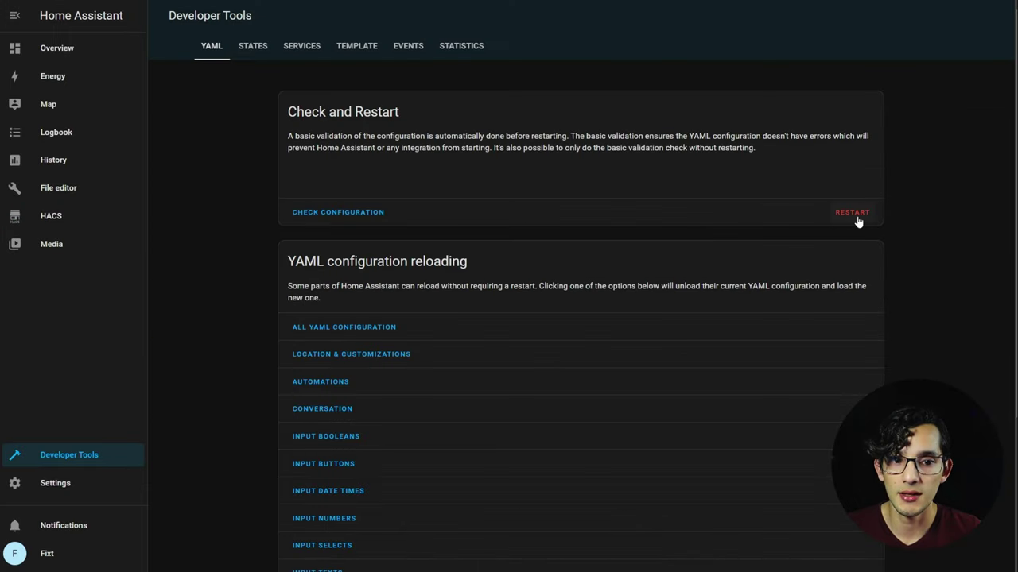
{"action": "left_click", "coordinate": [856, 218]}
{"action": "left_click", "coordinate": [484, 300]}
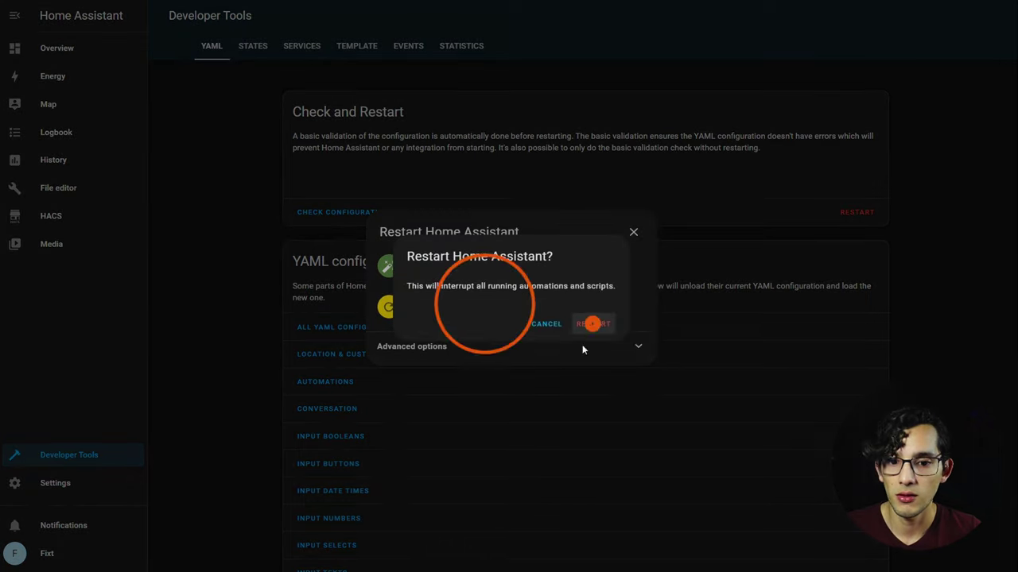
{"action": "left_click", "coordinate": [593, 323]}
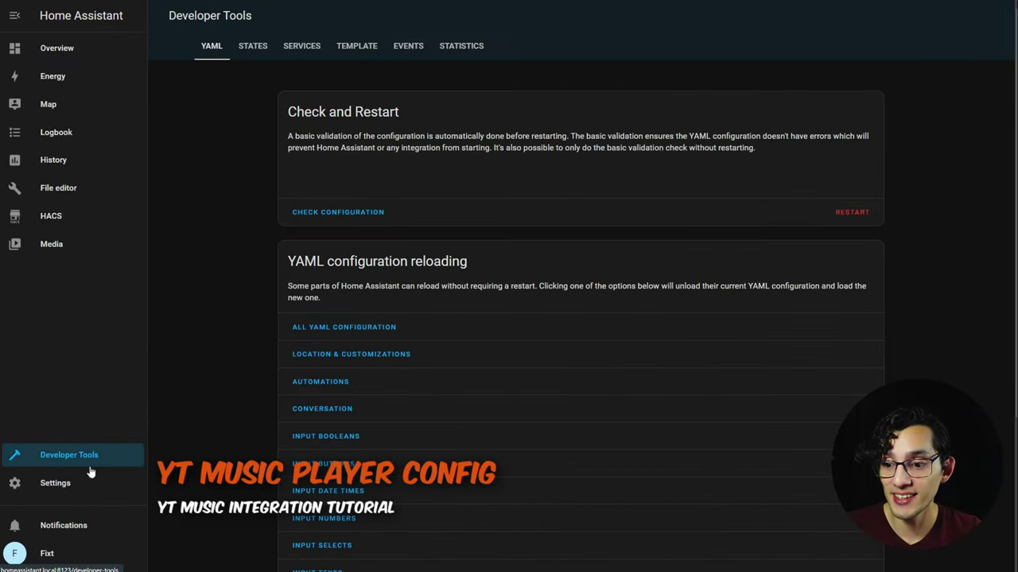
- Add the YouTube Music Player integration (search 'you') up to its cookie field, then open DevTools
{"action": "left_click", "coordinate": [70, 483]}
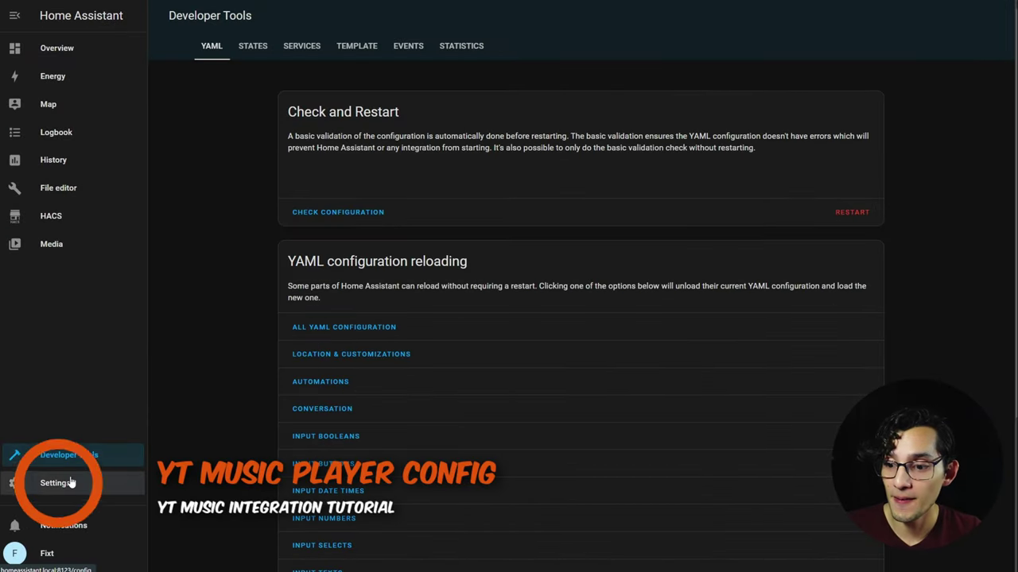
{"action": "left_click", "coordinate": [484, 116]}
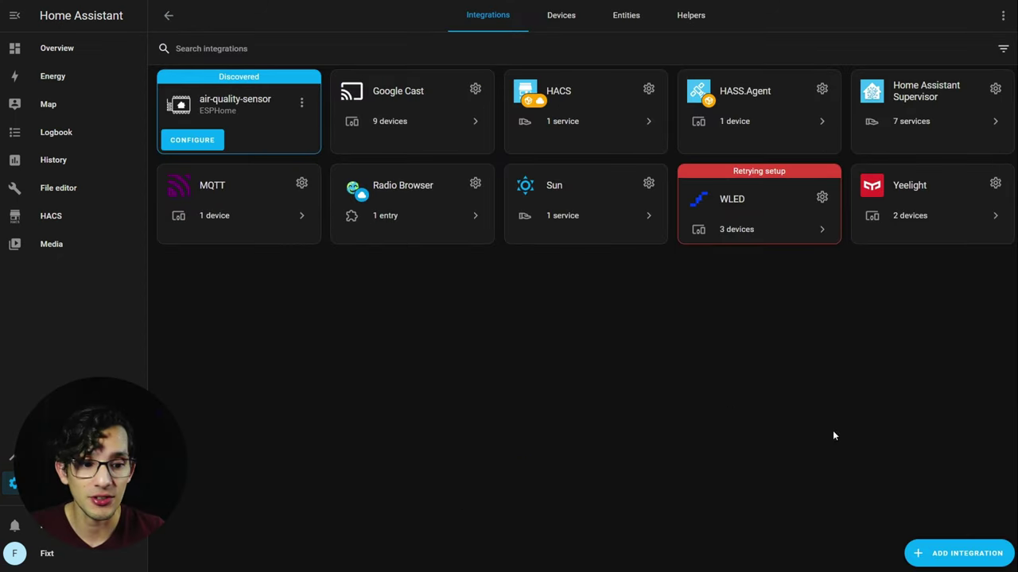
{"action": "left_click", "coordinate": [936, 551]}
{"action": "type", "text": "you"}
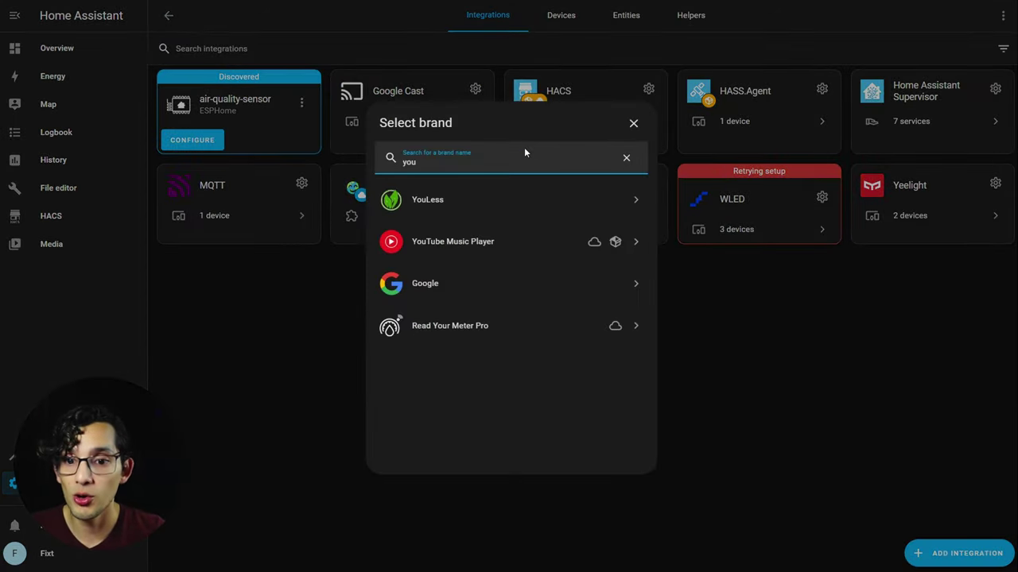
{"action": "left_click", "coordinate": [446, 242]}
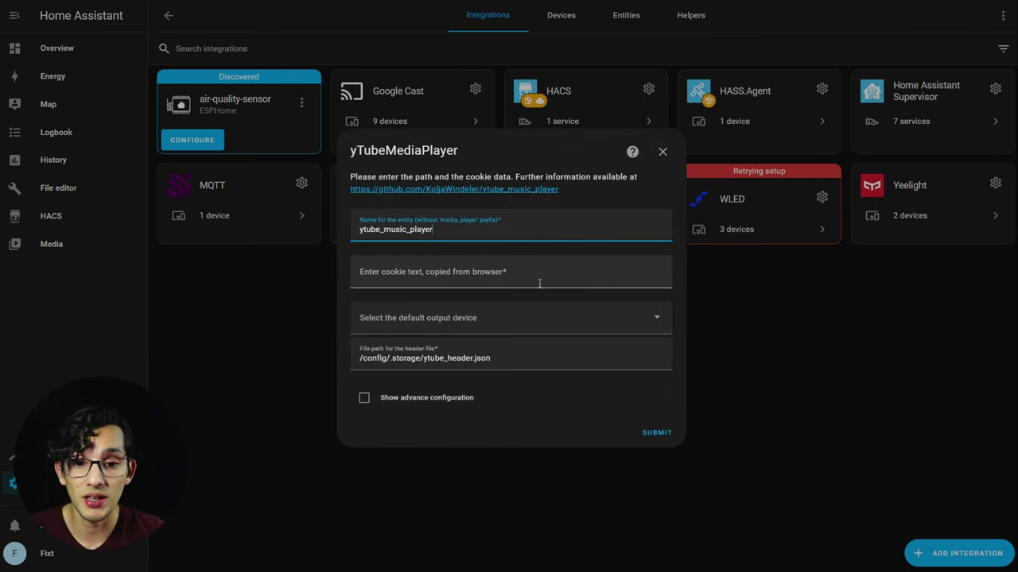
{"action": "left_click", "coordinate": [505, 271]}
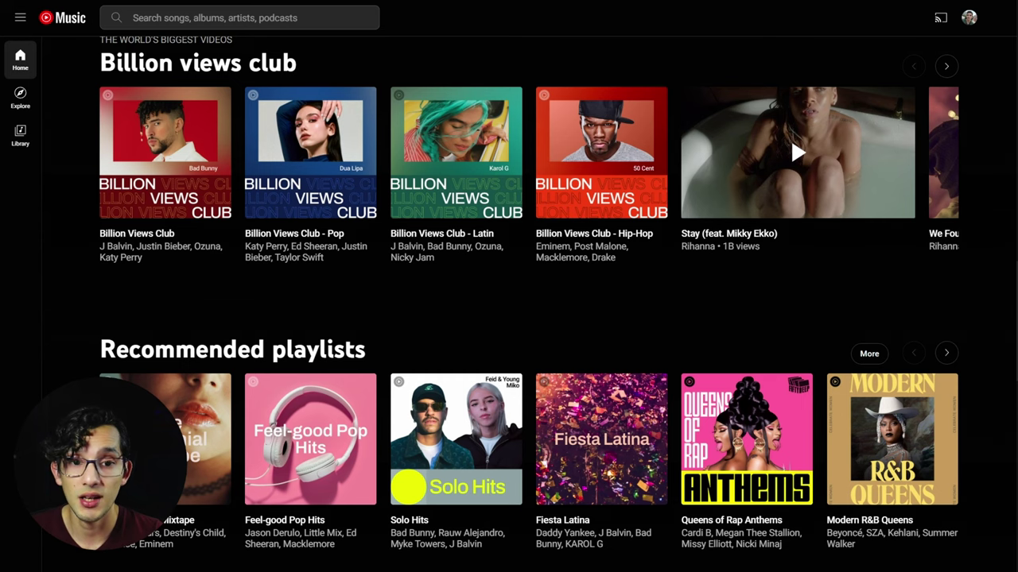
{"action": "key", "text": "F12"}
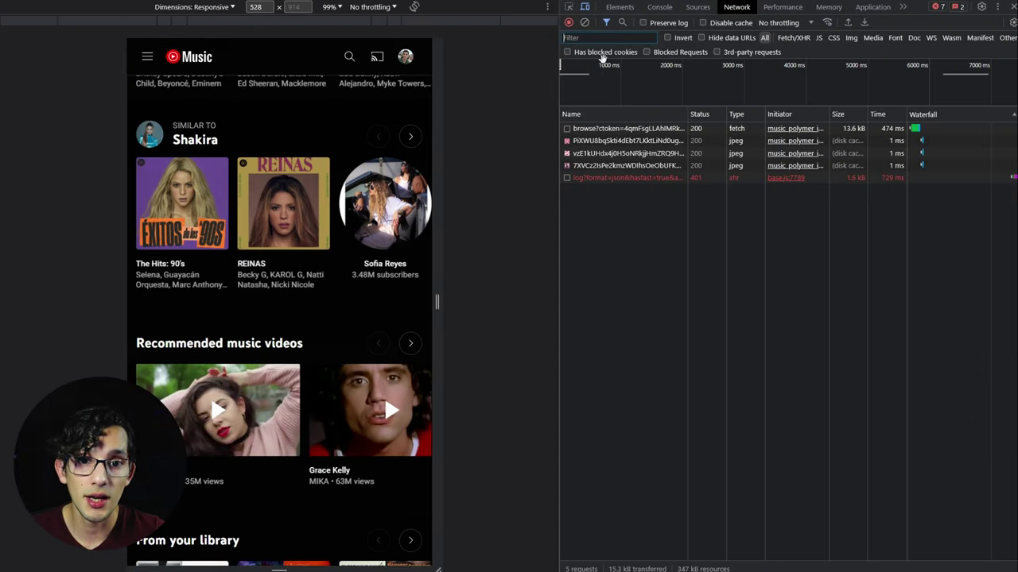
- Filter the network log by 'brows', open the browse request, and select its headers from Cookie down
{"action": "left_click", "coordinate": [598, 39]}
{"action": "type", "text": "brows"}
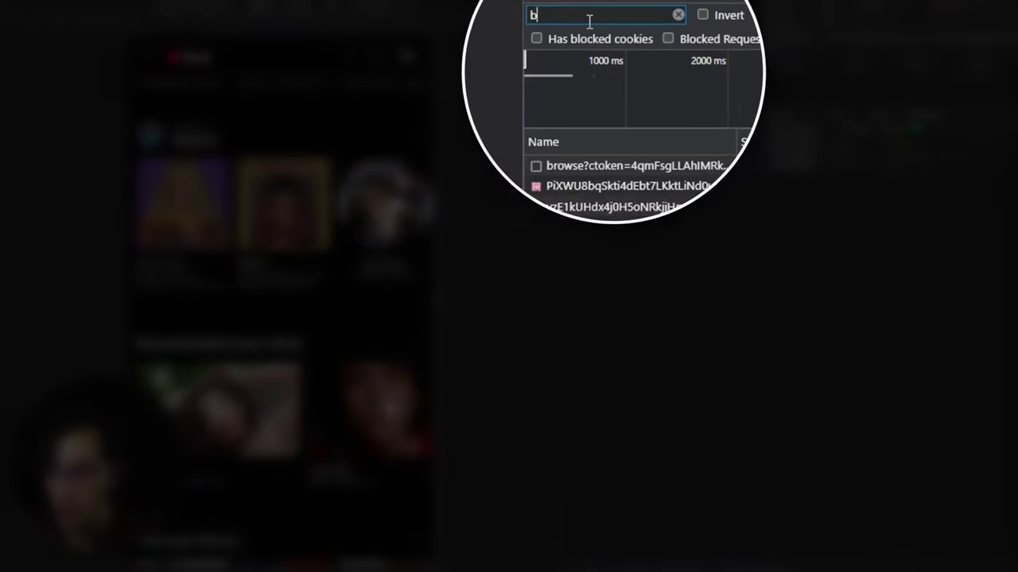
{"action": "left_click", "coordinate": [604, 172]}
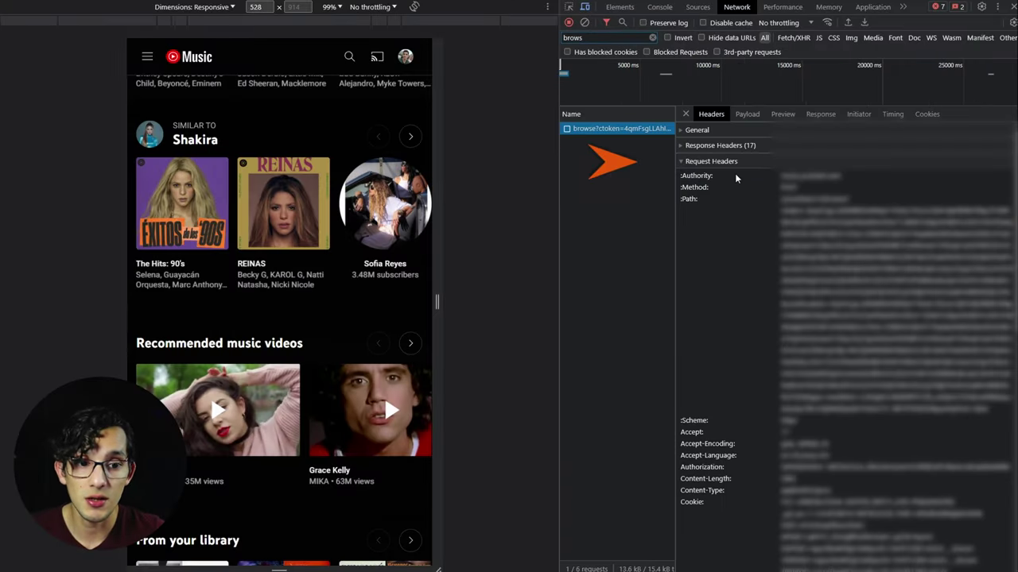
{"action": "scroll", "coordinate": [736, 178], "scroll_direction": "down", "scroll_amount": 5}
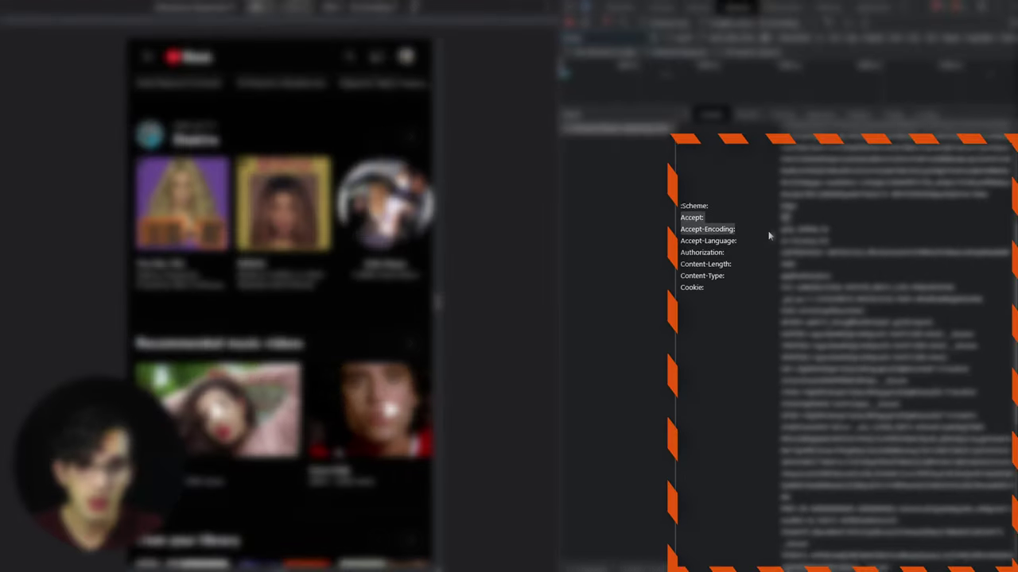
{"action": "scroll", "coordinate": [768, 235], "scroll_direction": "down", "scroll_amount": 3}
{"action": "scroll", "coordinate": [768, 235], "scroll_direction": "down", "scroll_amount": 3}
{"action": "left_click_drag", "start_coordinate": [769, 234], "coordinate": [928, 521]}
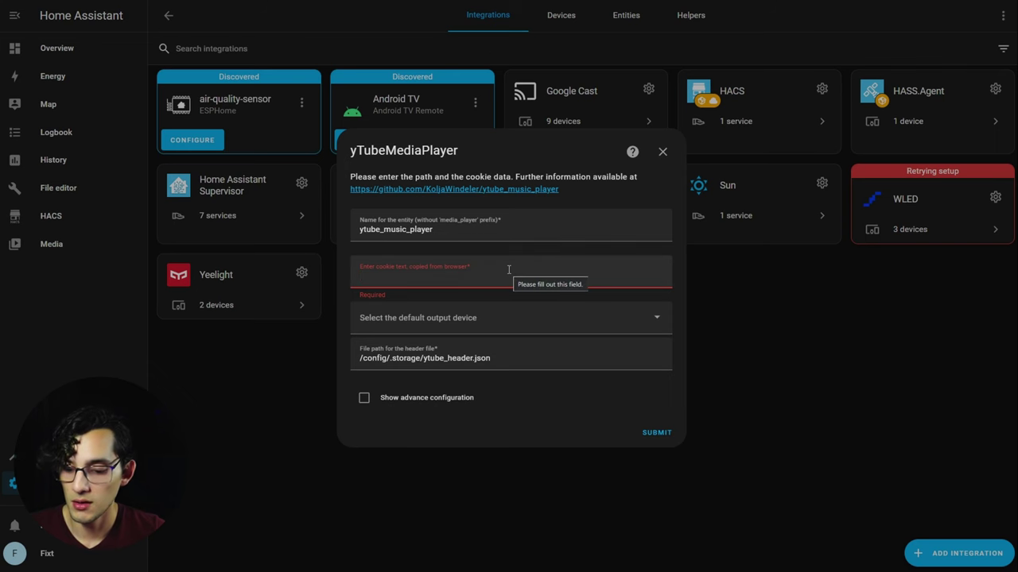
- Paste the cookie, choose living_room as default output device, submit, and return to Settings
{"action": "left_click", "coordinate": [509, 270]}
{"action": "key", "text": "ctrl+v"}
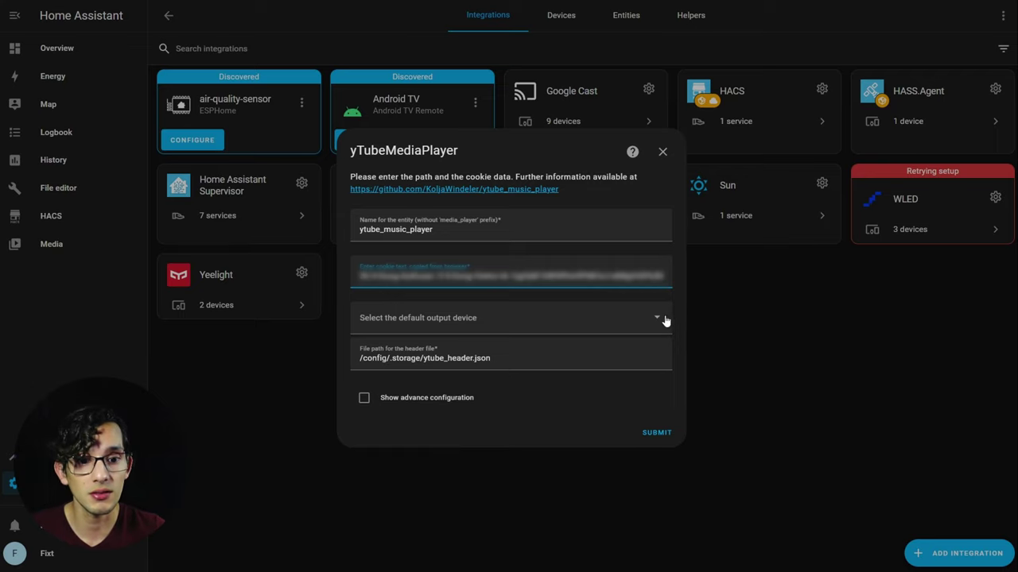
{"action": "left_click", "coordinate": [666, 319]}
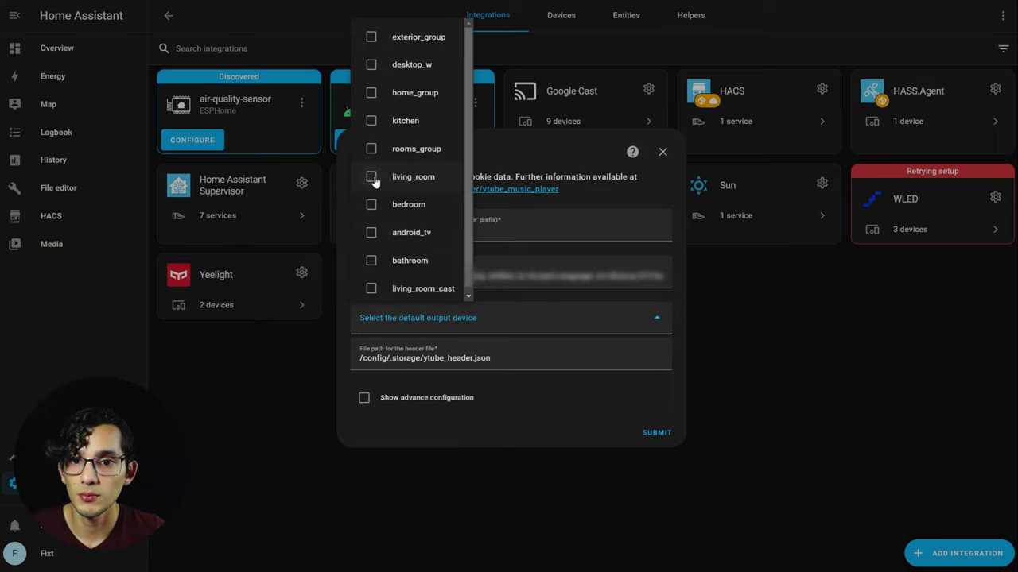
{"action": "left_click", "coordinate": [392, 177]}
{"action": "left_click", "coordinate": [650, 432]}
{"action": "left_click", "coordinate": [602, 320]}
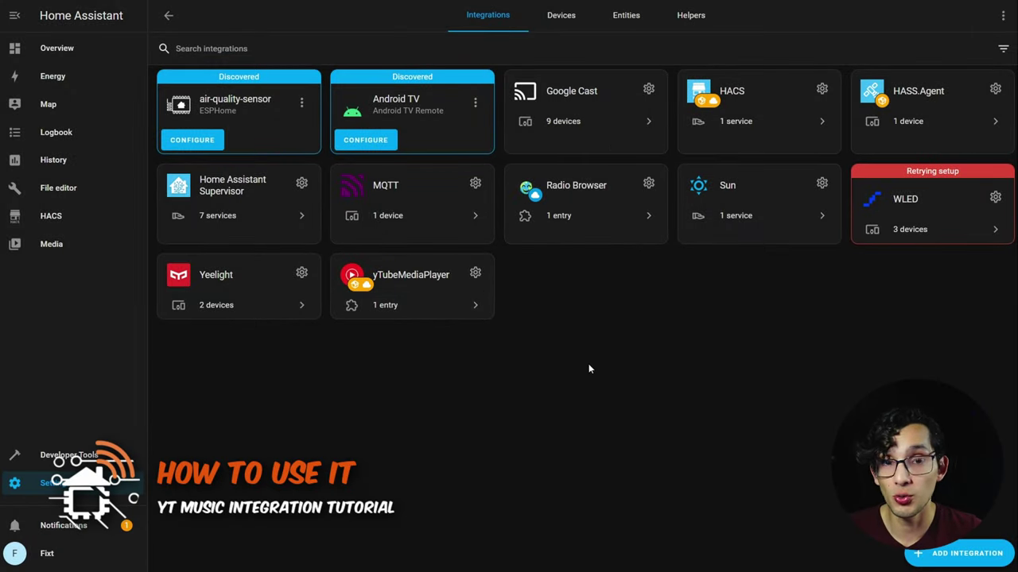
{"action": "left_click", "coordinate": [54, 483]}
- Create a new empty automation from Automations & Scenes
{"action": "left_click", "coordinate": [560, 150]}
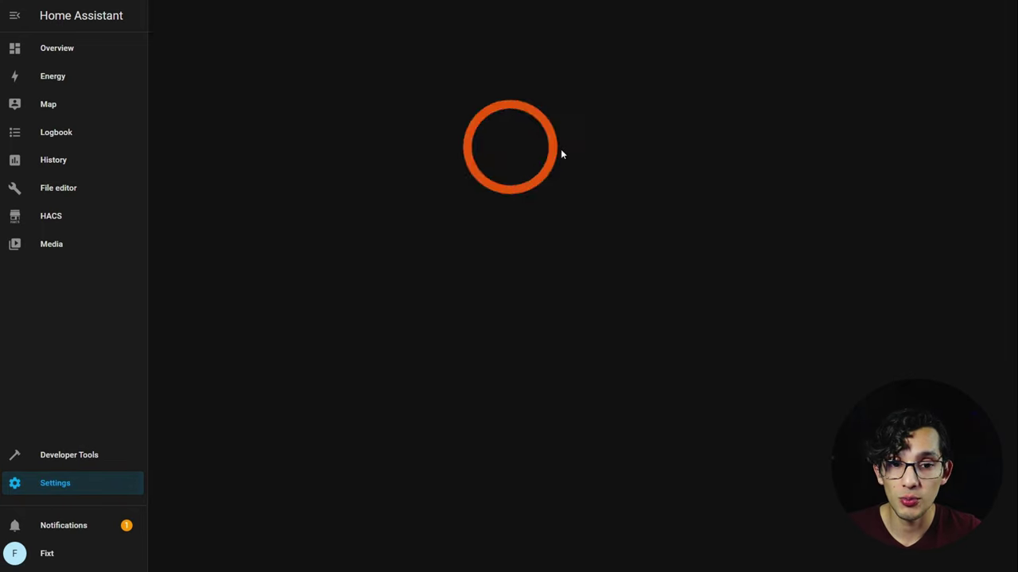
{"action": "left_click", "coordinate": [927, 559]}
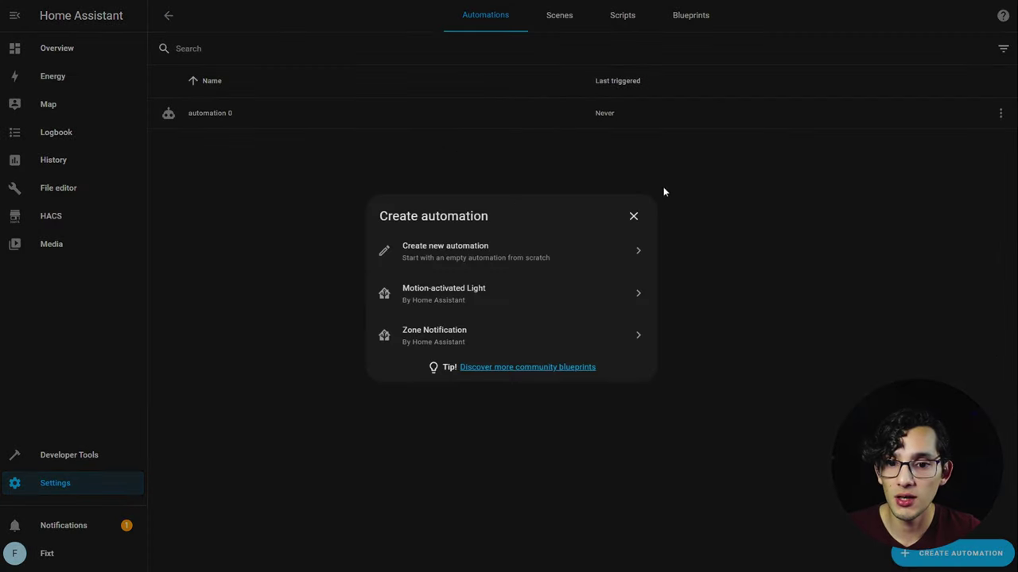
{"action": "left_click", "coordinate": [482, 262]}
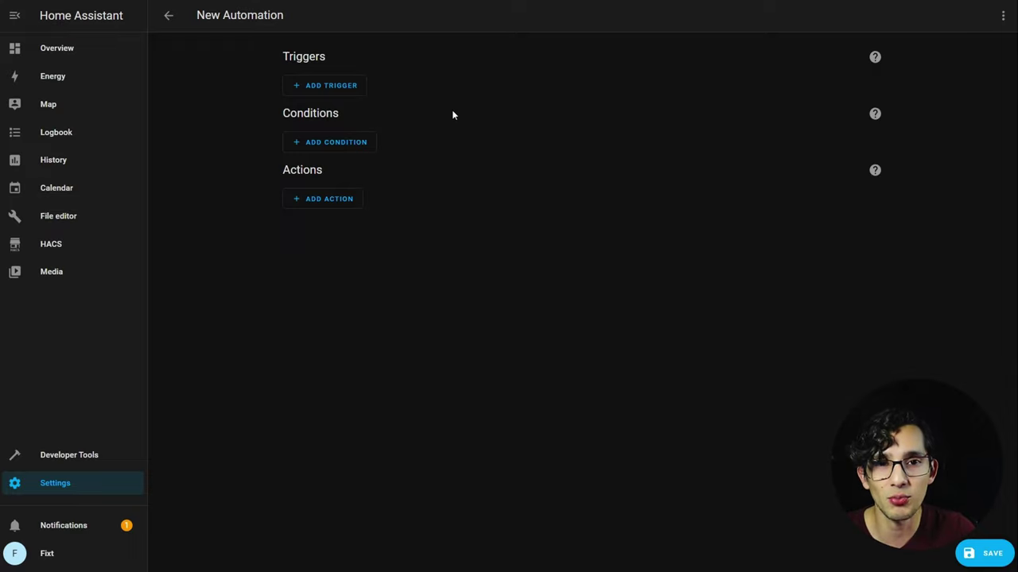
- Add a Calendar trigger on the user's calendar firing 5 minutes after an event ends
{"action": "left_click", "coordinate": [345, 89]}
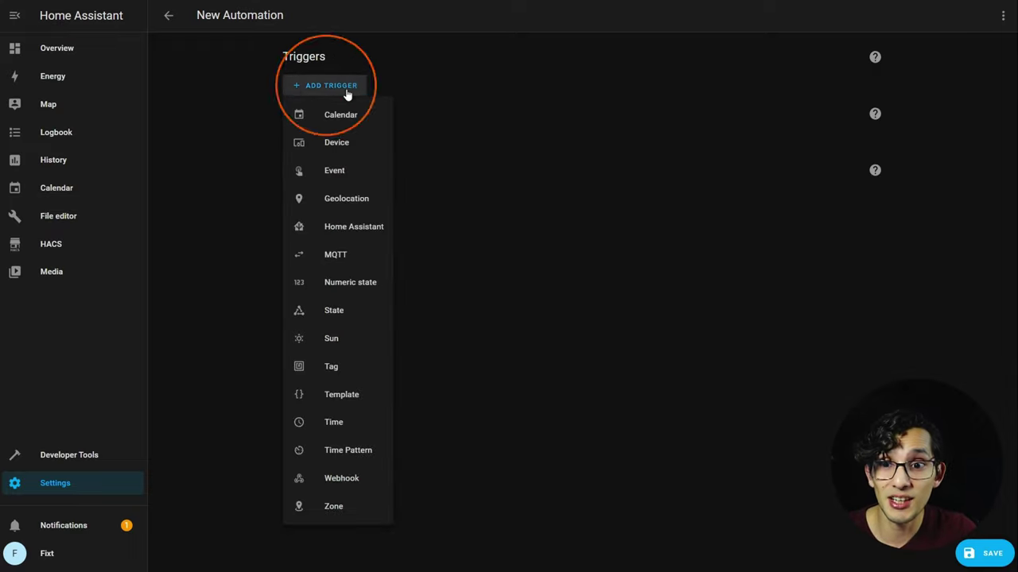
{"action": "left_click", "coordinate": [338, 113]}
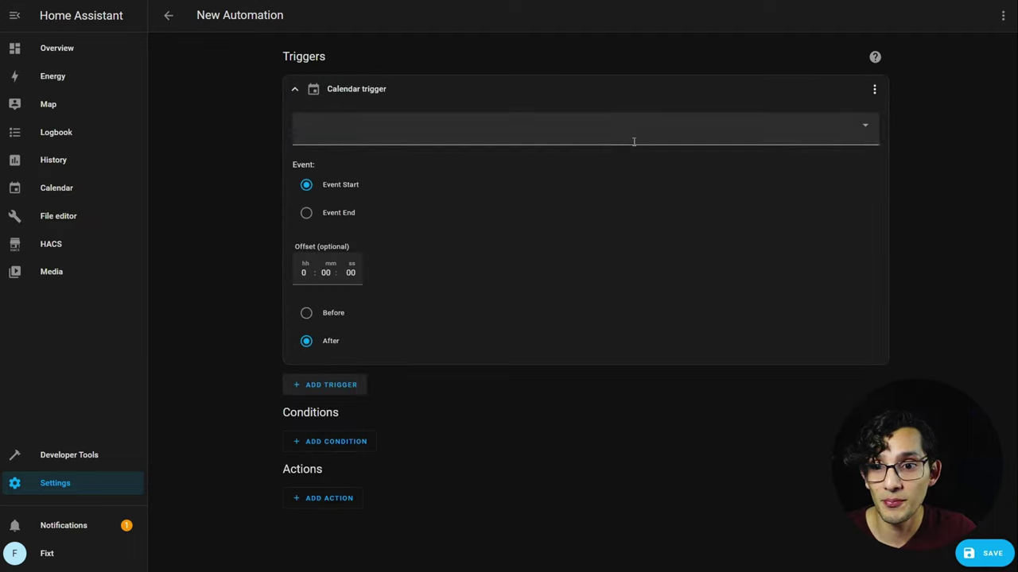
{"action": "left_click", "coordinate": [634, 141]}
{"action": "left_click", "coordinate": [335, 168]}
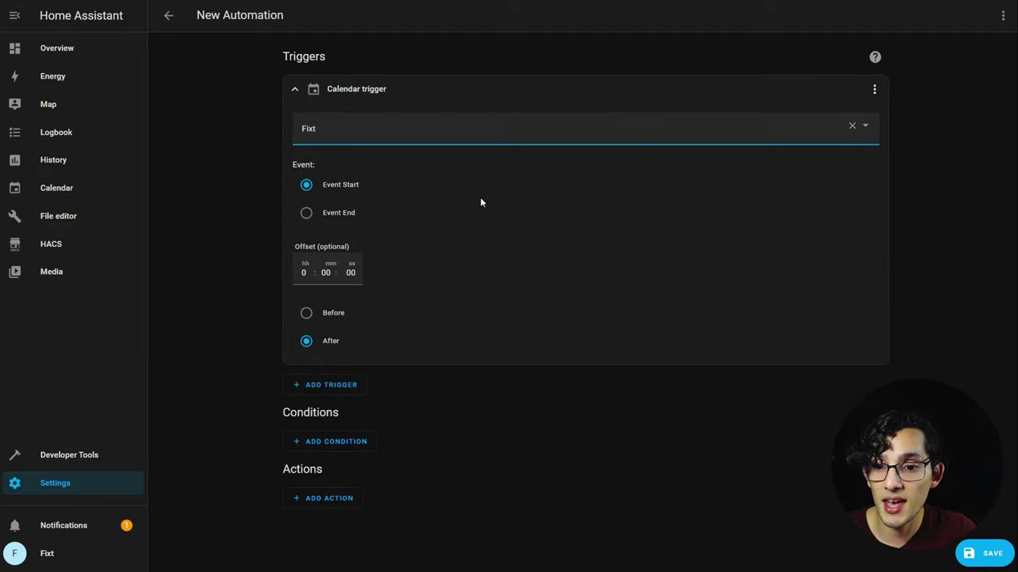
{"action": "left_click", "coordinate": [307, 215]}
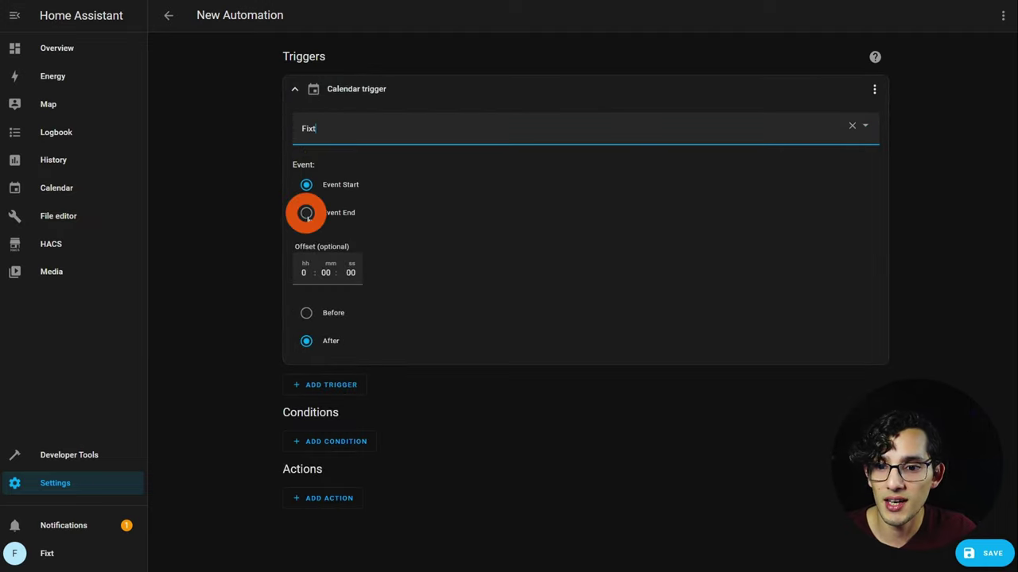
{"action": "left_click", "coordinate": [324, 274]}
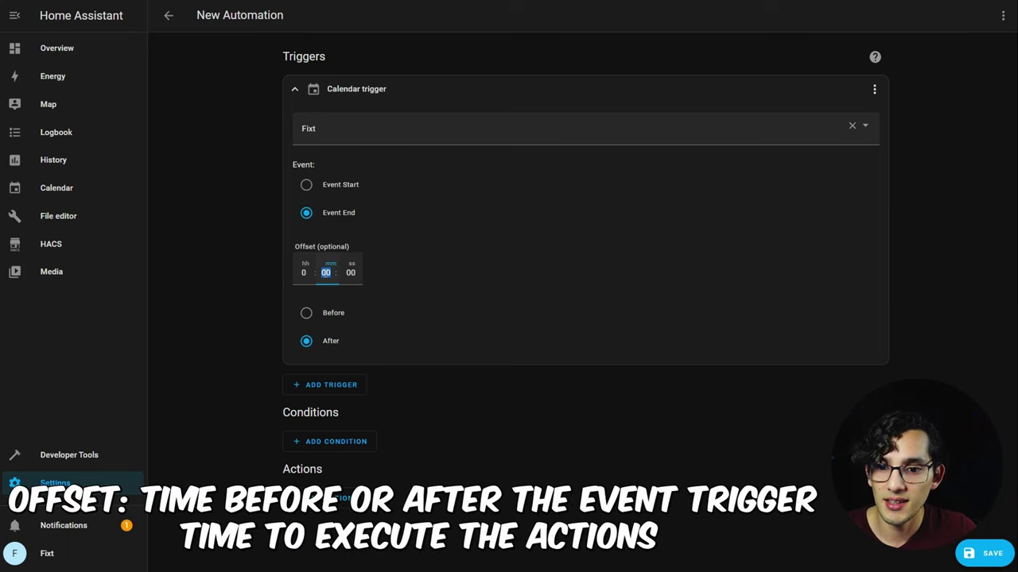
{"action": "left_click", "coordinate": [494, 279]}
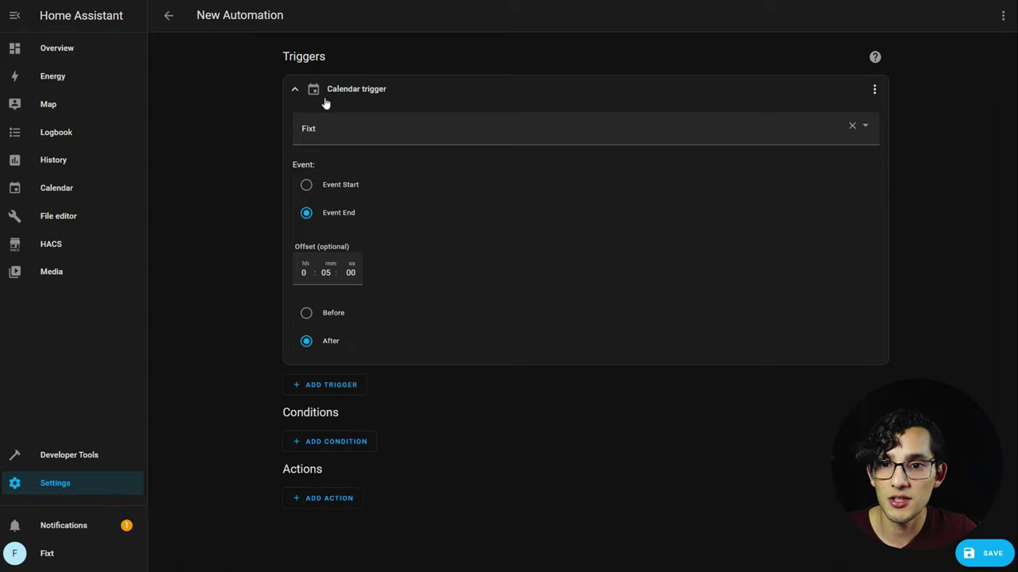
{"action": "left_click", "coordinate": [296, 92]}
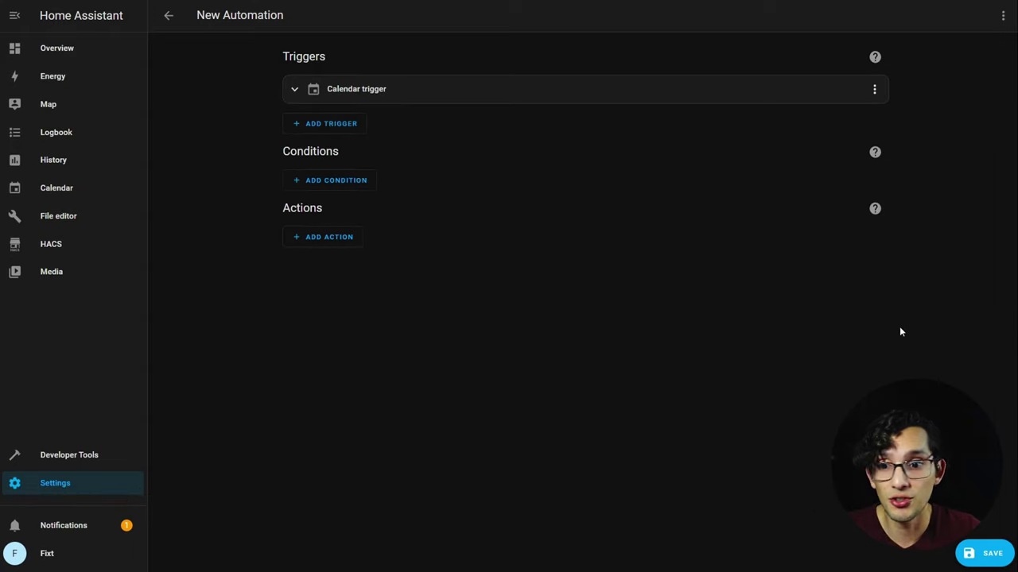
- Add a Media player: Play media service action (search 'play_') targeting ytube_music_player
{"action": "left_click", "coordinate": [357, 241]}
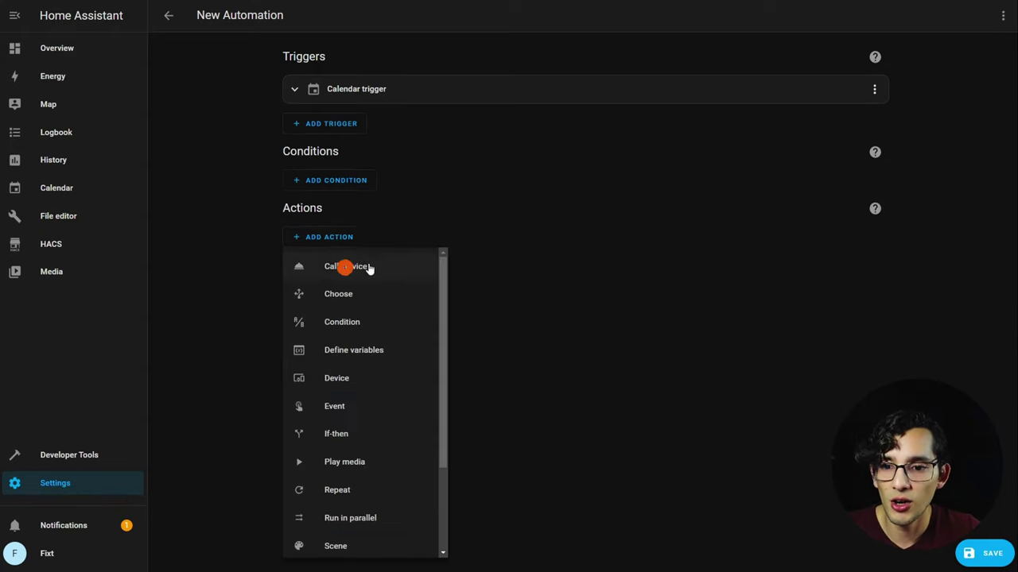
{"action": "left_click", "coordinate": [367, 267]}
{"action": "left_click", "coordinate": [409, 283]}
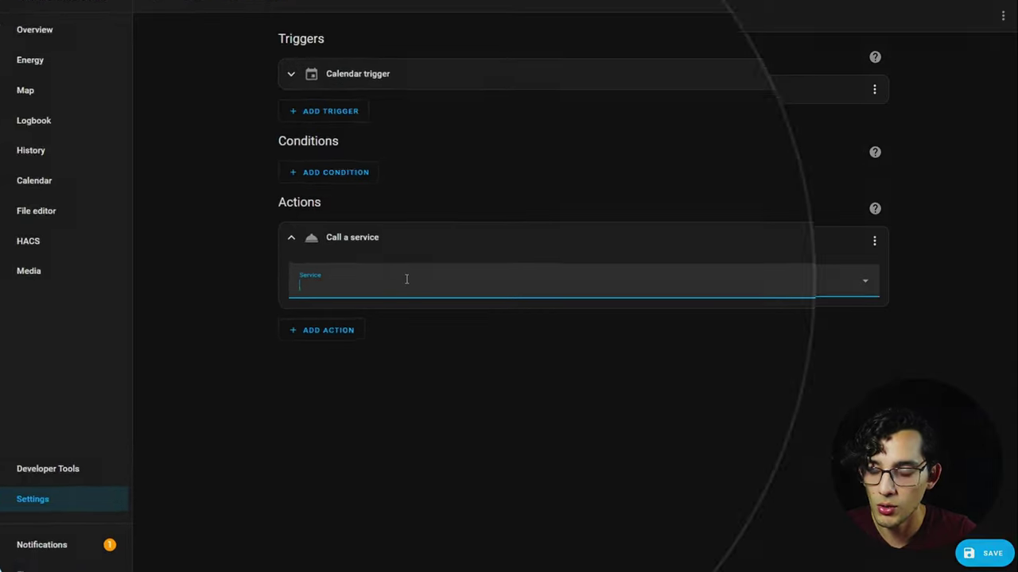
{"action": "type", "text": "play_"}
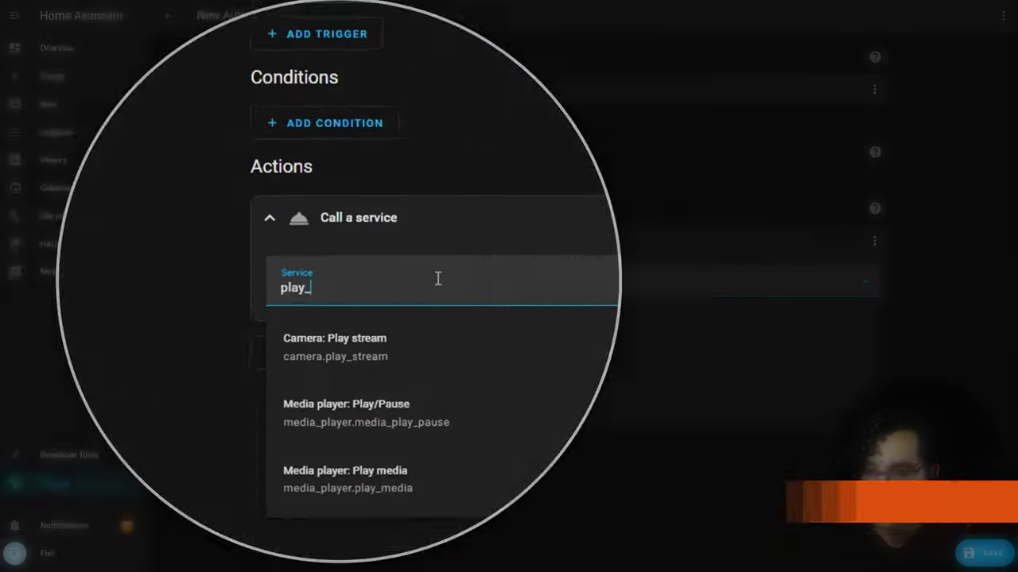
{"action": "left_click", "coordinate": [342, 430]}
{"action": "left_click", "coordinate": [809, 362]}
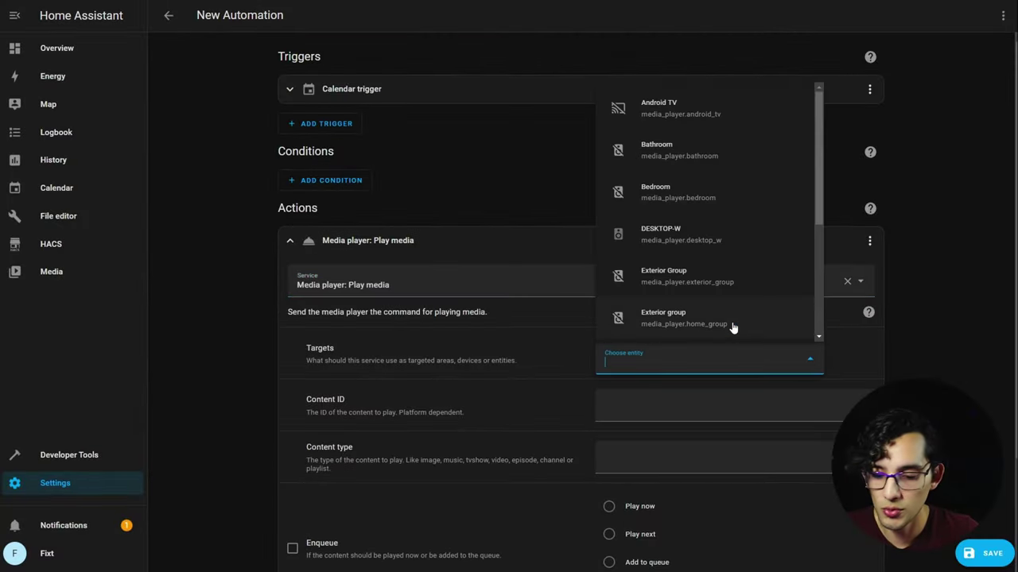
{"action": "scroll", "coordinate": [763, 267], "scroll_direction": "down", "scroll_amount": 4}
{"action": "left_click", "coordinate": [656, 317]}
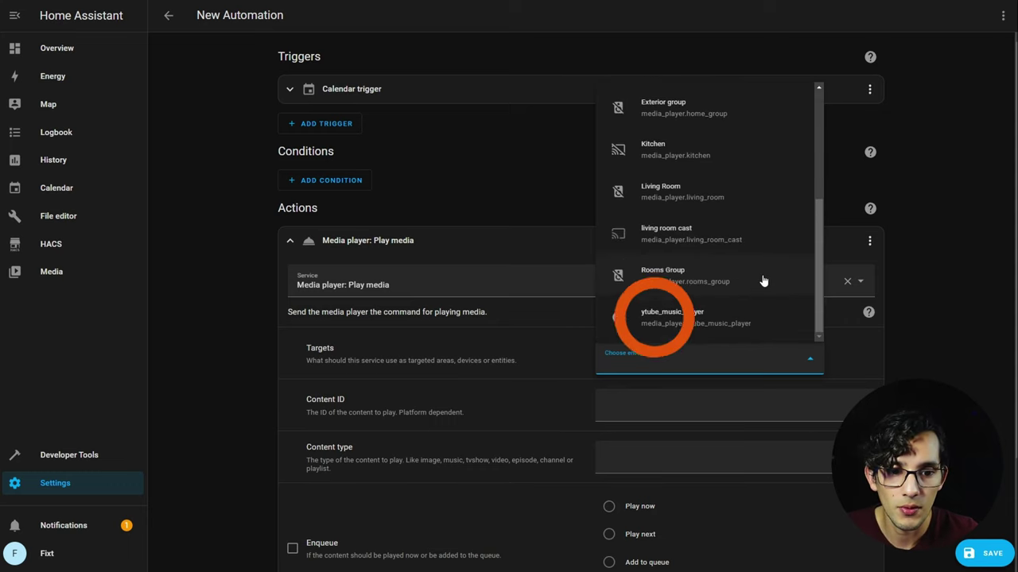
{"action": "scroll", "coordinate": [652, 272], "scroll_direction": "down", "scroll_amount": 2}
{"action": "left_click", "coordinate": [653, 272]}
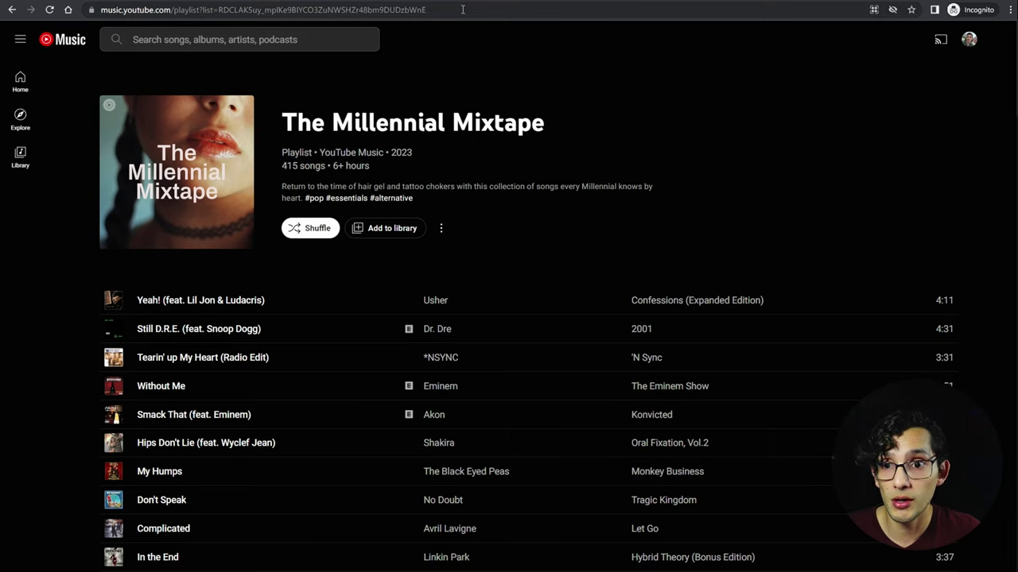
- Select and copy The Millennial Mixtape's list= playlist ID from the address bar
{"action": "left_click_drag", "start_coordinate": [463, 9], "coordinate": [237, 10]}
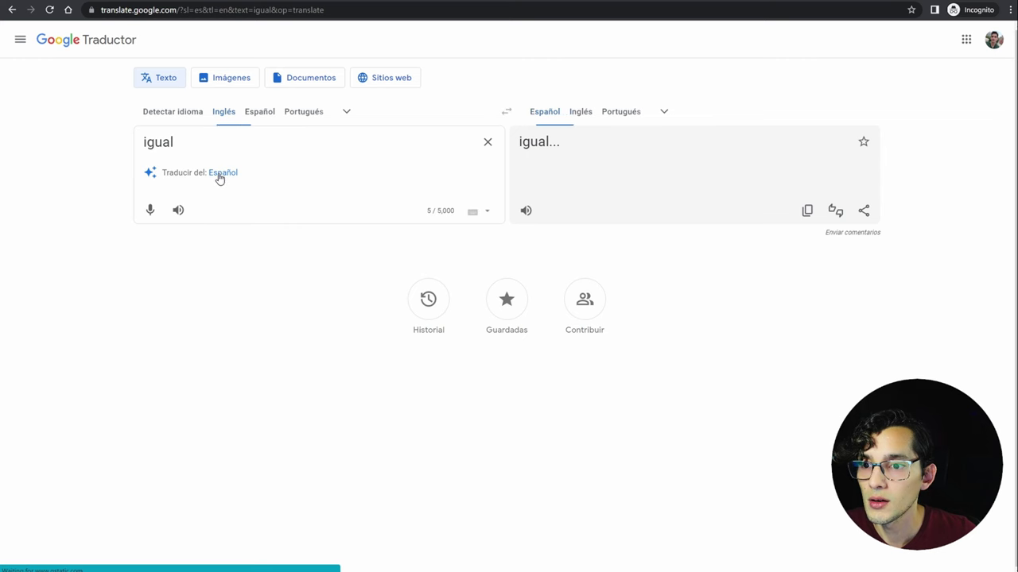
{"action": "left_click", "coordinate": [221, 174]}
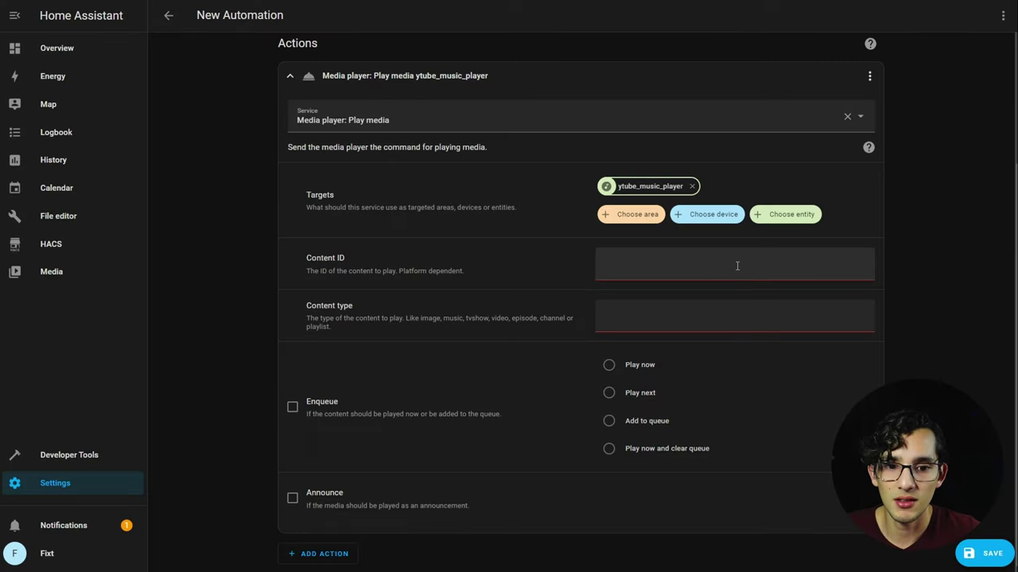
- Paste the playlist ID as Content ID and test-run the Play media action
{"action": "left_click", "coordinate": [737, 266]}
{"action": "type", "text": "RDCLAK5uy_mplKe9BIYCO3ZuNWSHZr48bm9DUDzbWnE"}
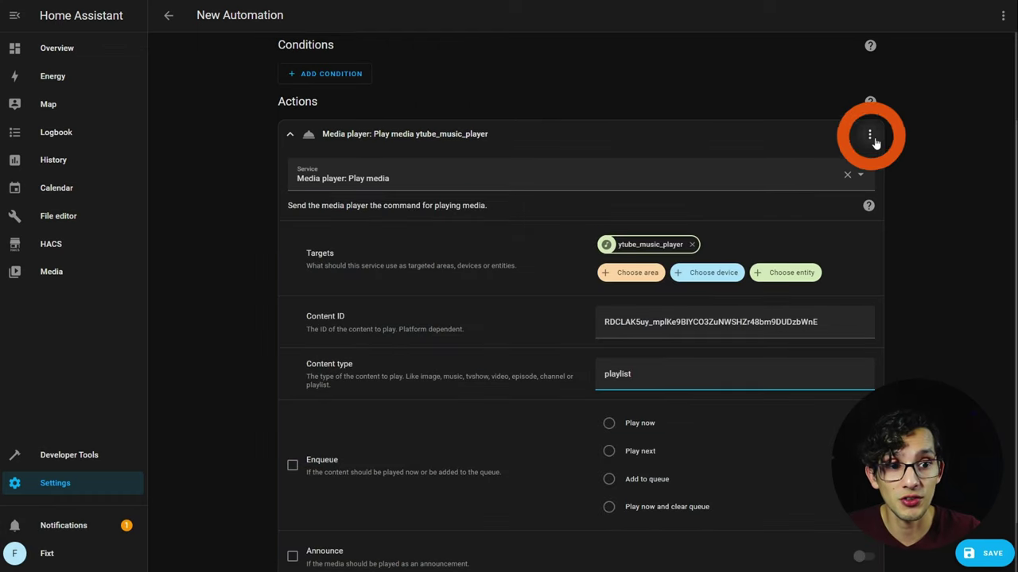
{"action": "left_click", "coordinate": [869, 135]}
{"action": "left_click", "coordinate": [903, 166]}
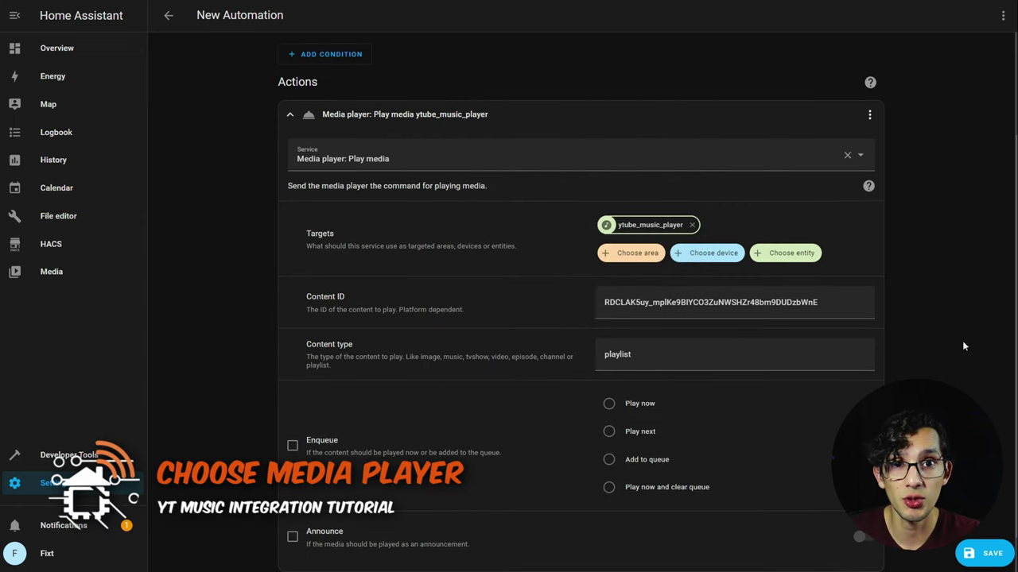
{"action": "scroll", "coordinate": [962, 343], "scroll_direction": "down", "scroll_amount": 1}
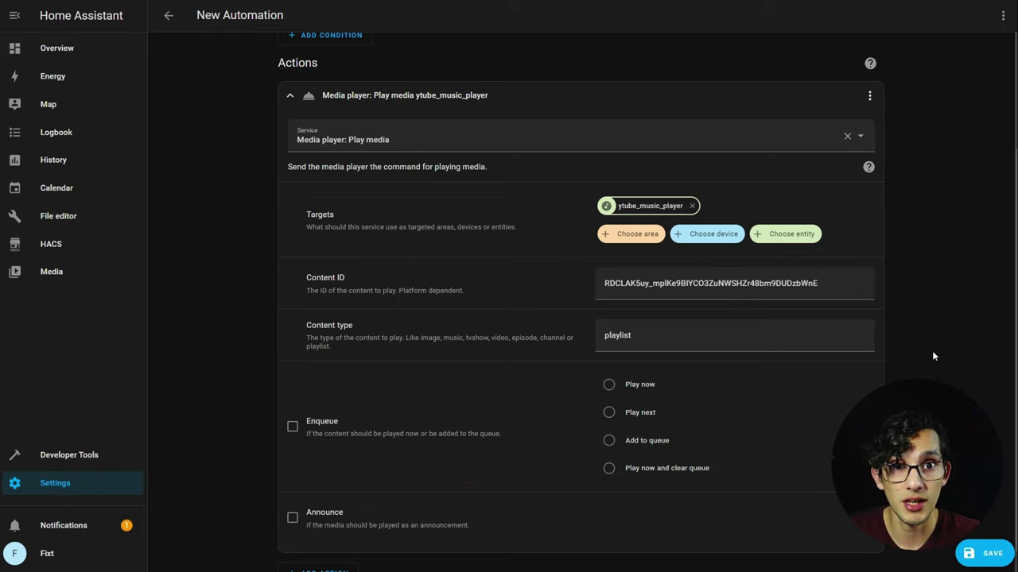
{"action": "scroll", "coordinate": [911, 295], "scroll_direction": "down", "scroll_amount": 1}
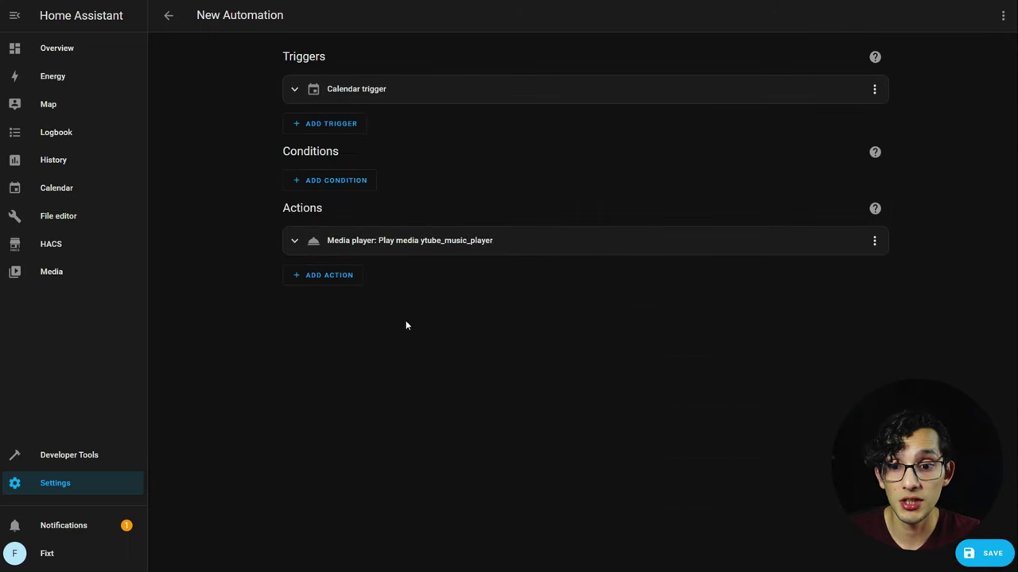
- Add a Media player: Select source action (search 'select_so') targeting ytube_music_player
{"action": "left_click", "coordinate": [344, 278]}
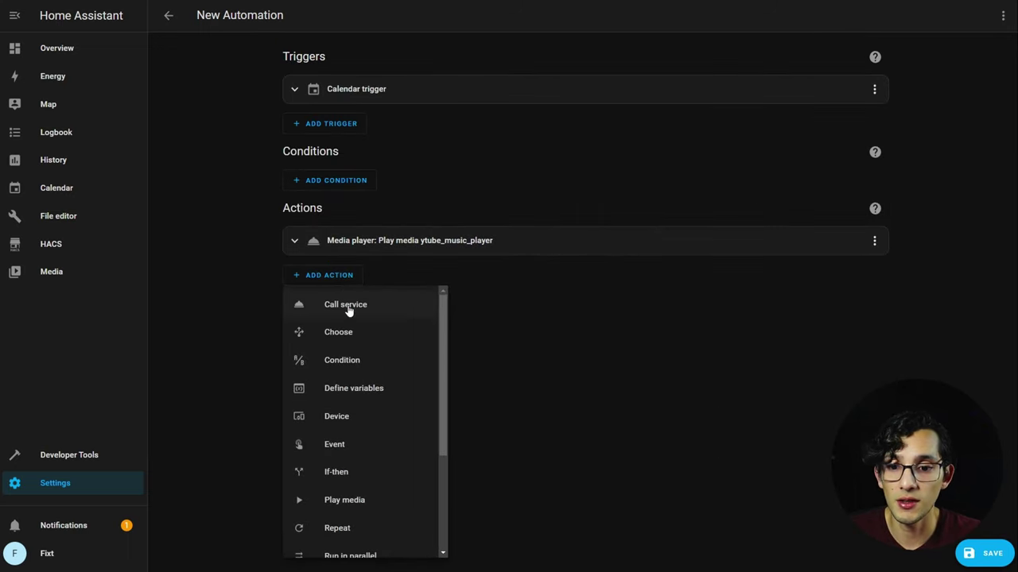
{"action": "left_click", "coordinate": [348, 307]}
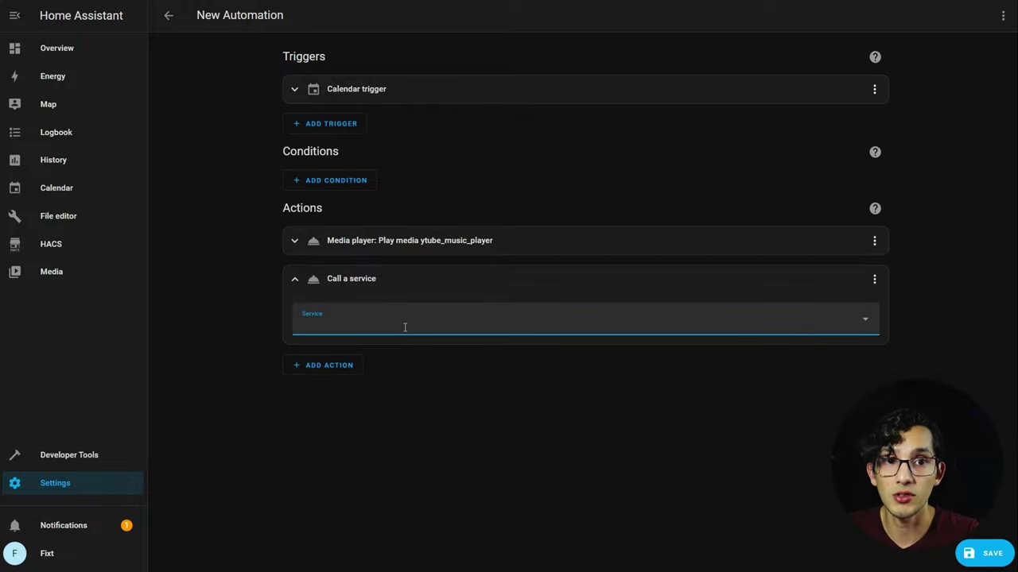
{"action": "type", "text": "select_so"}
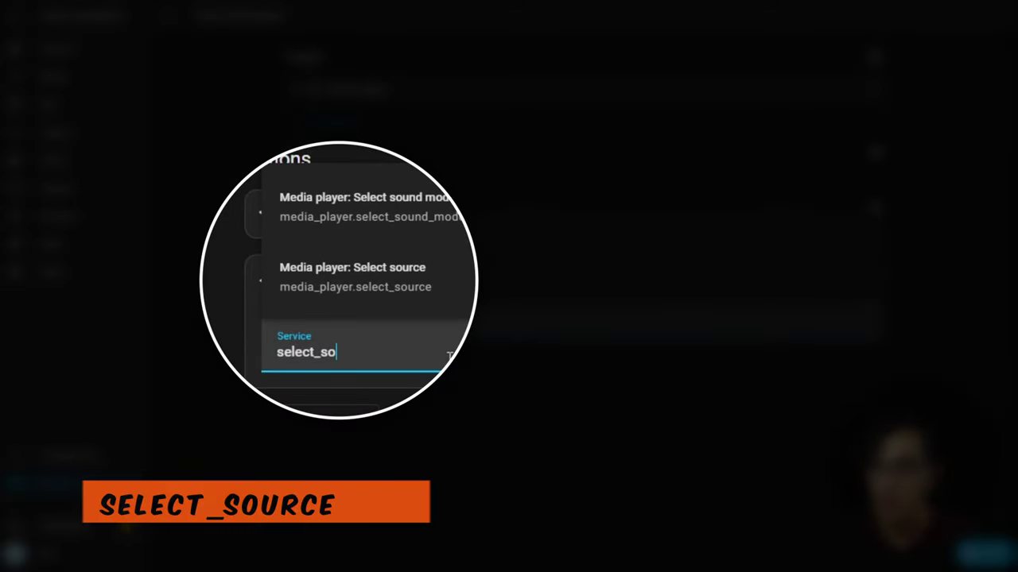
{"action": "left_click", "coordinate": [365, 288]}
{"action": "left_click", "coordinate": [770, 393]}
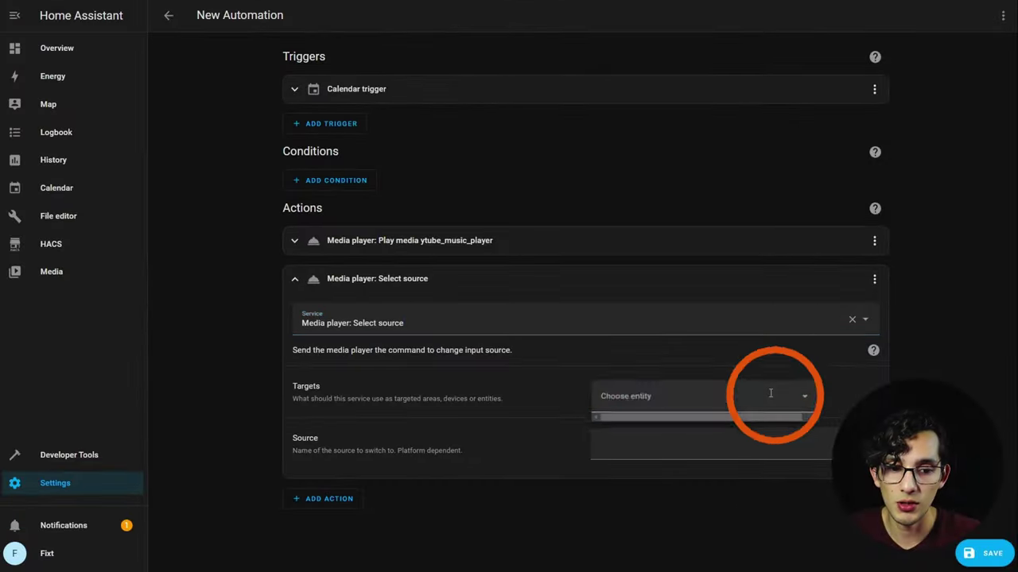
{"action": "scroll", "coordinate": [742, 334], "scroll_direction": "down", "scroll_amount": 5}
{"action": "left_click", "coordinate": [717, 361]}
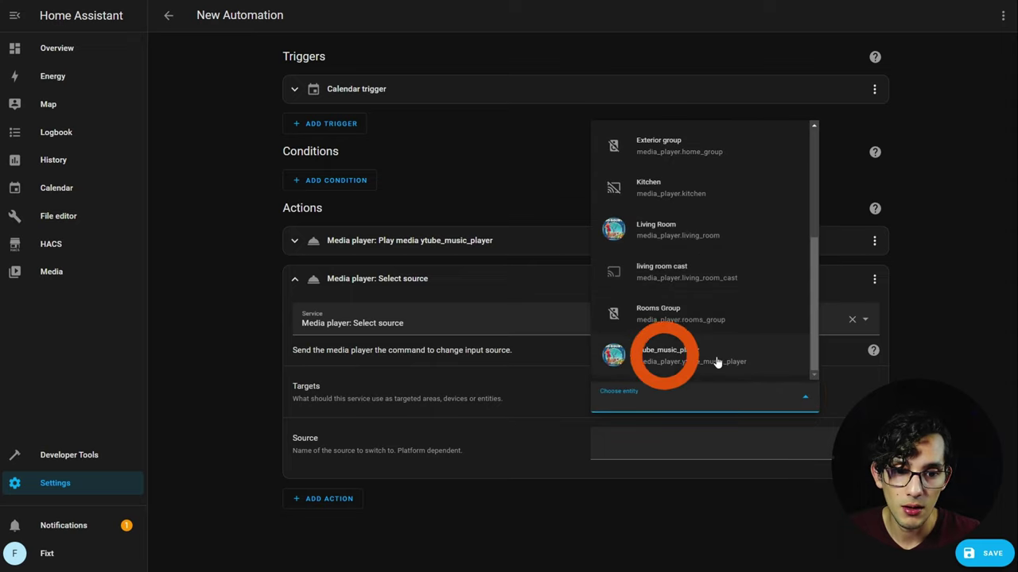
{"action": "left_click", "coordinate": [625, 468]}
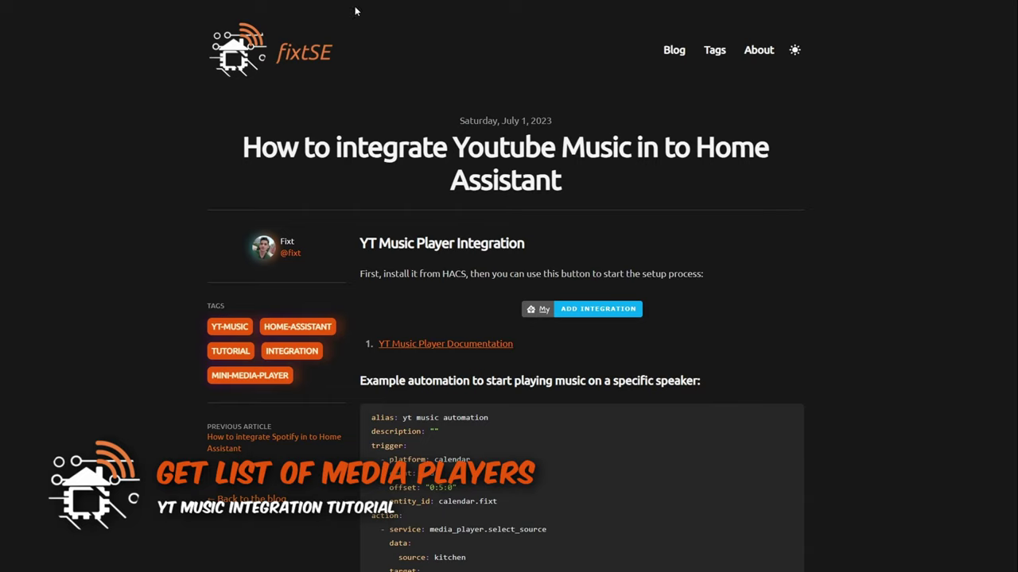
- Paste the media_player listing template into the Template editor and select kitchen in the result
{"action": "scroll", "coordinate": [473, 236], "scroll_direction": "down", "scroll_amount": 10}
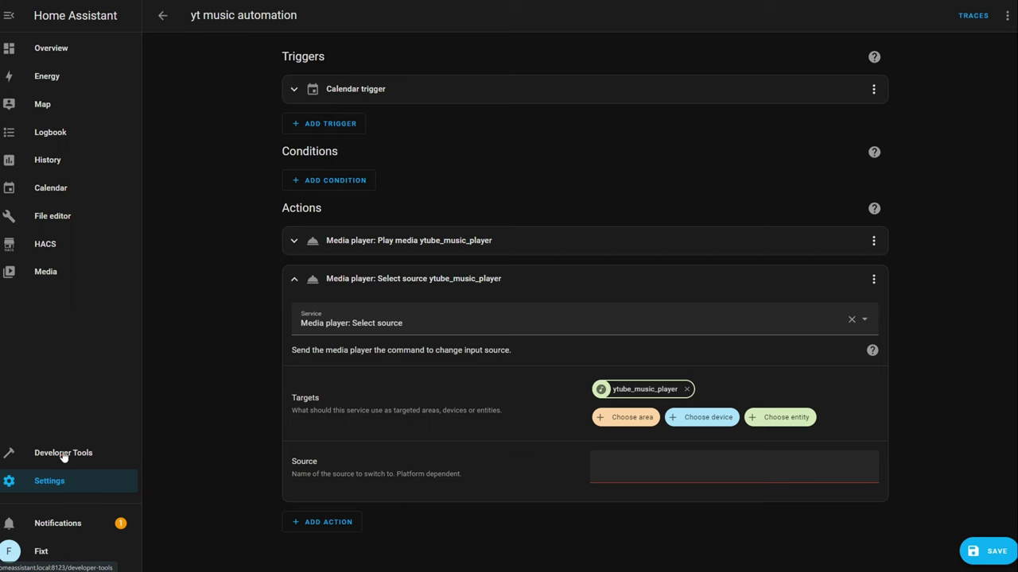
{"action": "right_click", "coordinate": [109, 459]}
{"action": "left_click", "coordinate": [63, 452]}
{"action": "left_click", "coordinate": [349, 48]}
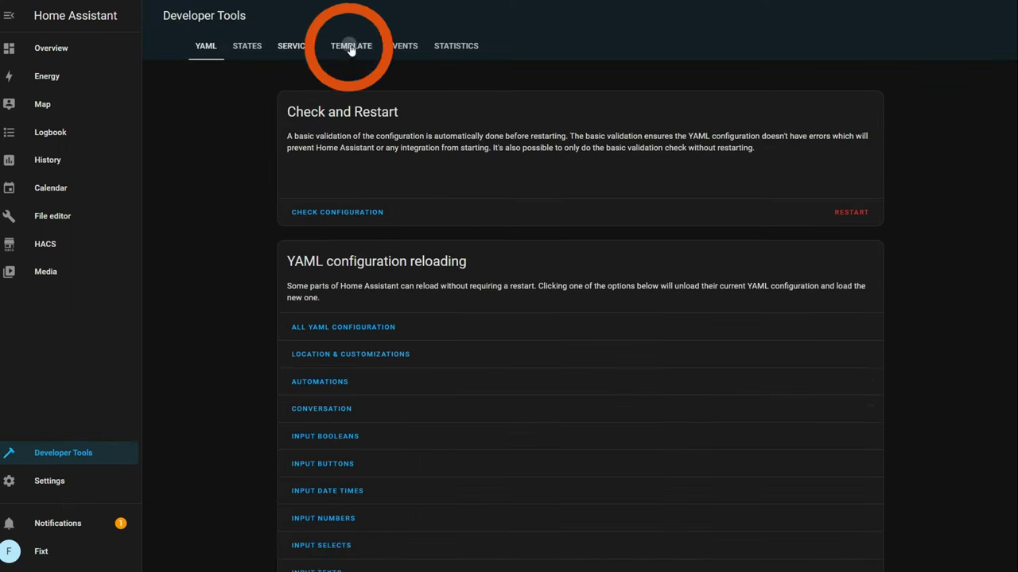
{"action": "left_click", "coordinate": [285, 177]}
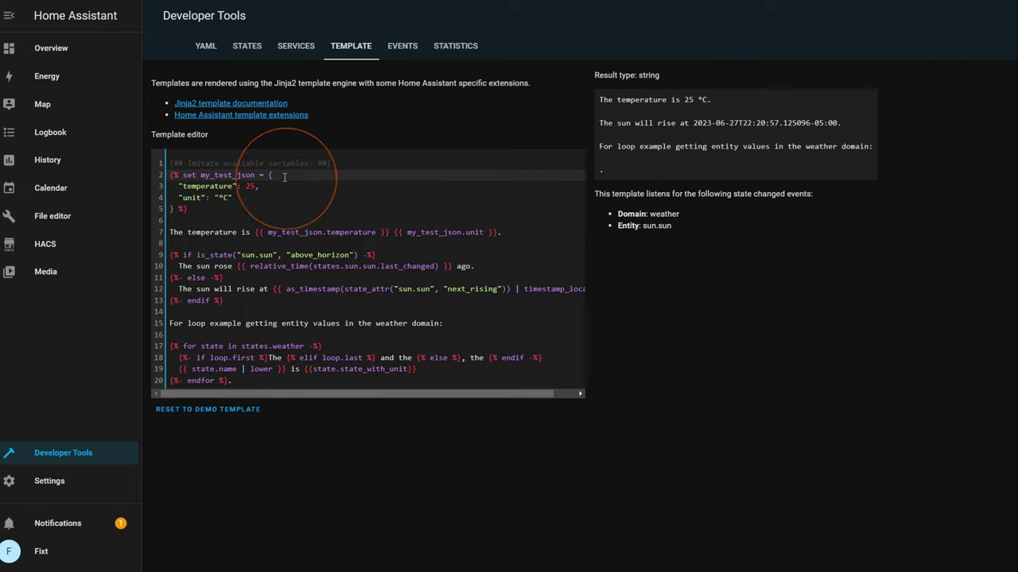
{"action": "key", "text": "ctrl+a"}
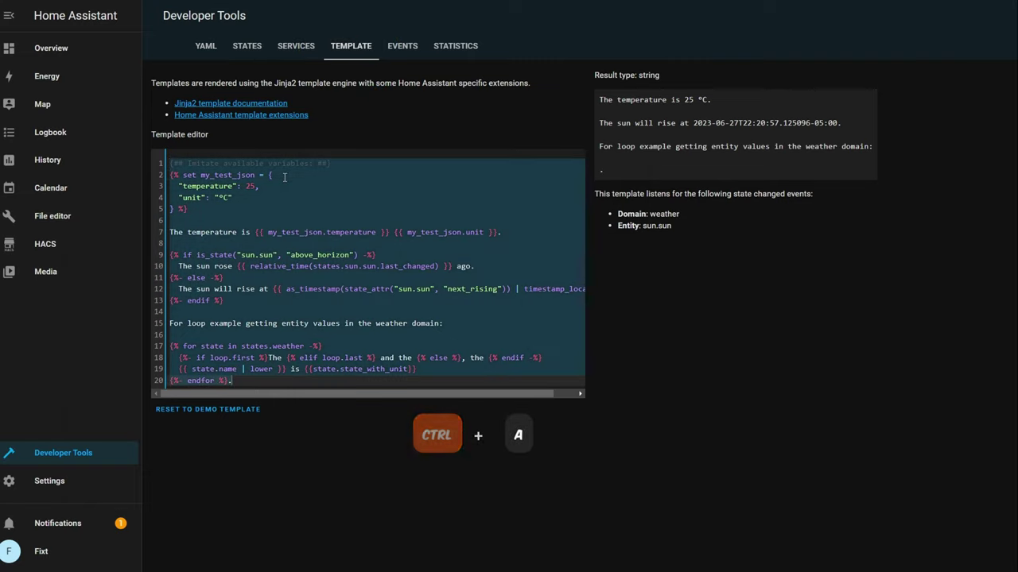
{"action": "type", "text": "{{ expand(states.media_player)    | rejectattr('state', 'eq', 'unavailable')    | map(attribute='entity_id')    | list    | replace('media_player.', '') }}"}
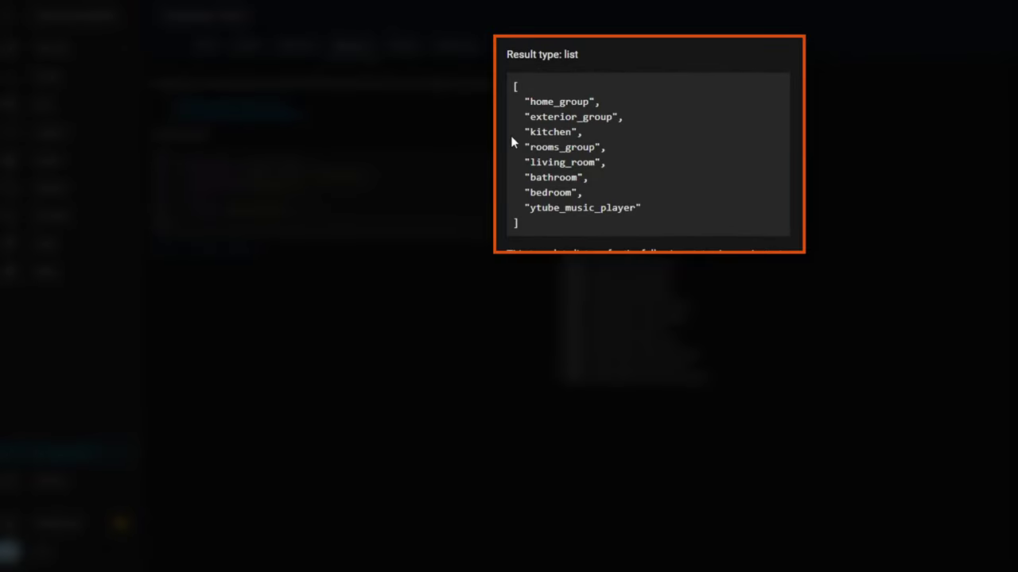
{"action": "double_click", "coordinate": [540, 132]}
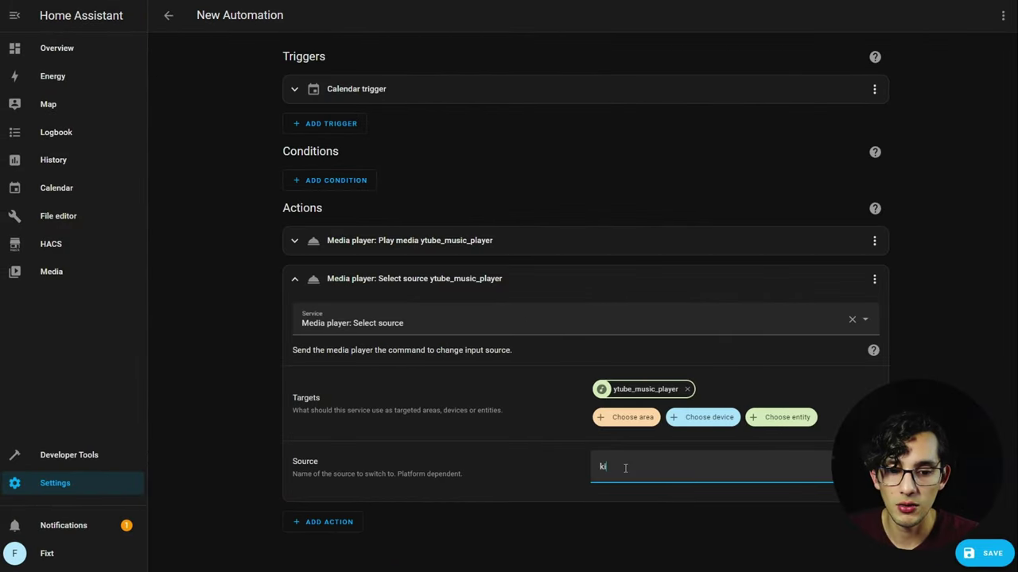
- Re-order the actions so Select source runs before Play media
{"action": "left_click", "coordinate": [882, 284]}
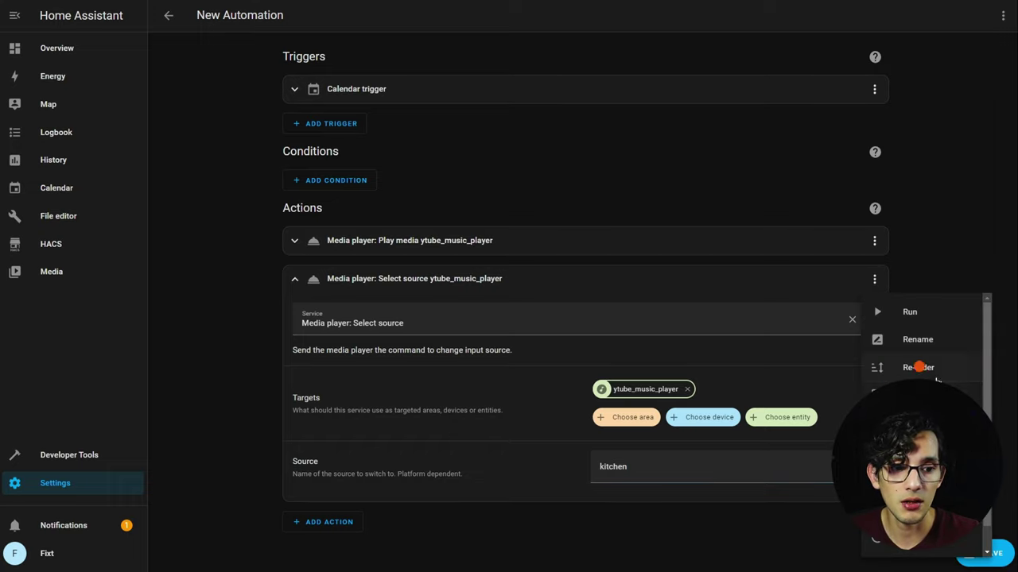
{"action": "left_click", "coordinate": [936, 369]}
{"action": "left_click", "coordinate": [814, 323]}
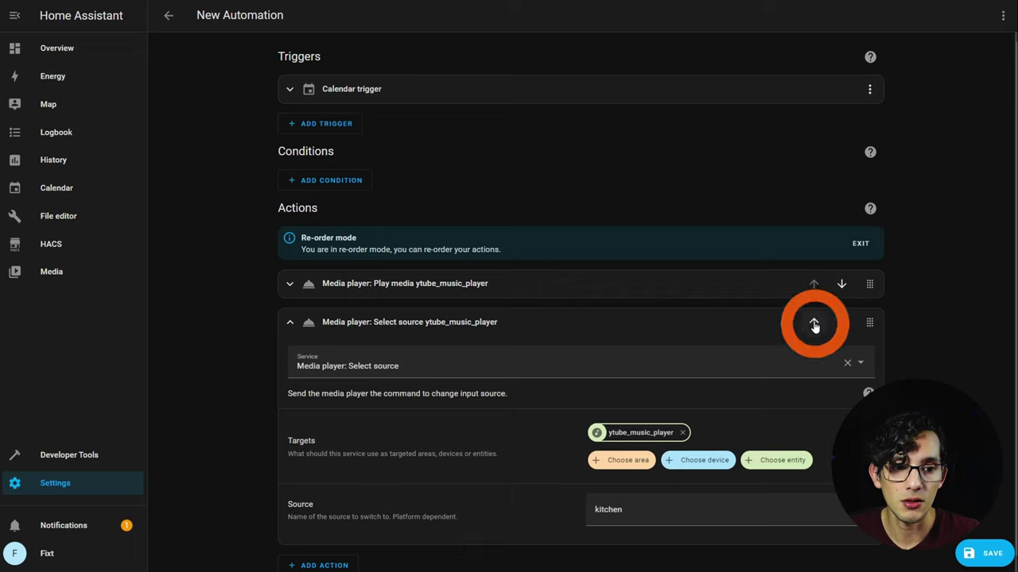
{"action": "left_click", "coordinate": [861, 244]}
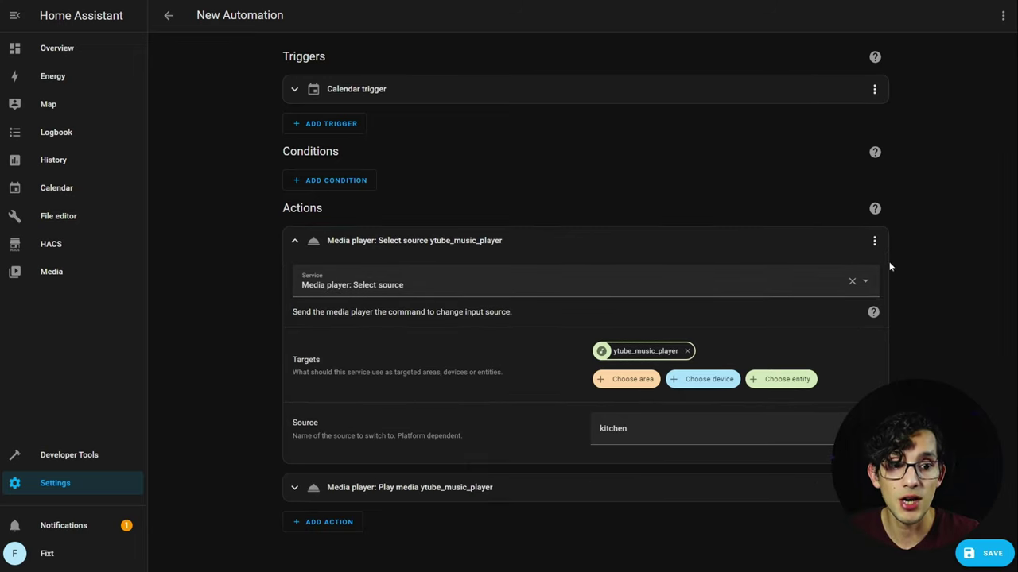
- Test-run the Select source action with kitchen as the source
{"action": "left_click", "coordinate": [875, 241]}
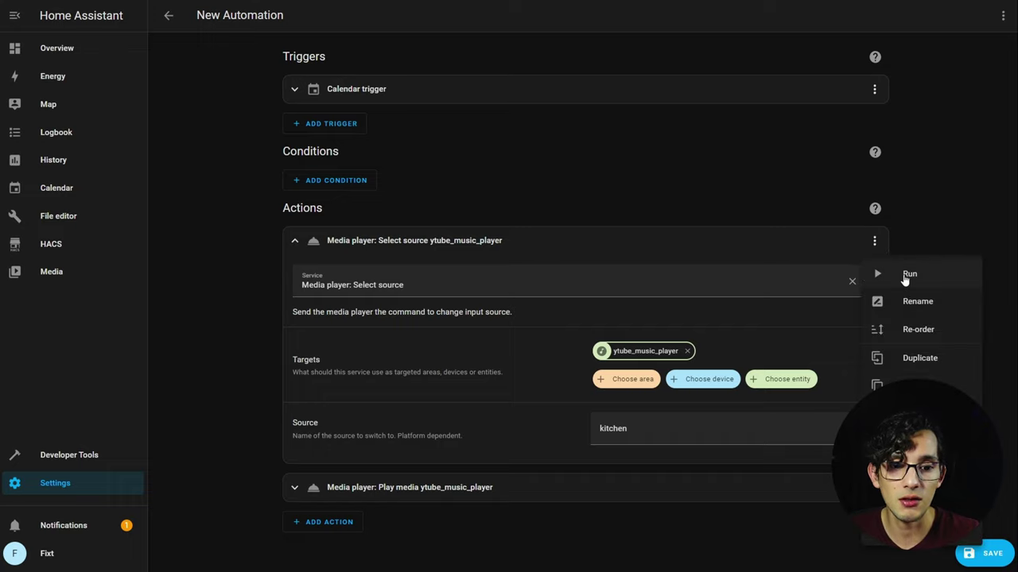
{"action": "left_click", "coordinate": [899, 275]}
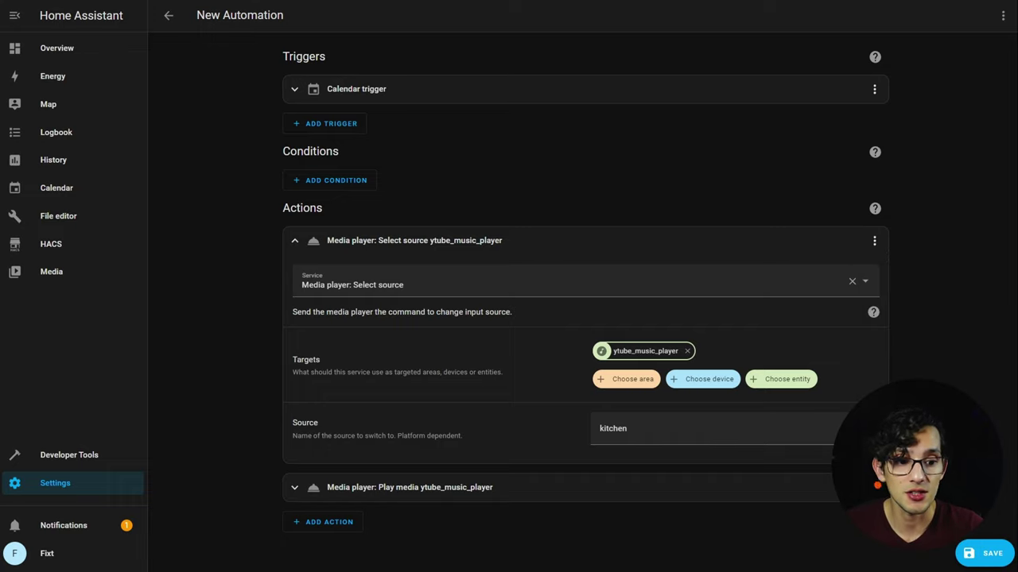
{"action": "left_click", "coordinate": [875, 241]}
{"action": "left_click", "coordinate": [909, 203]}
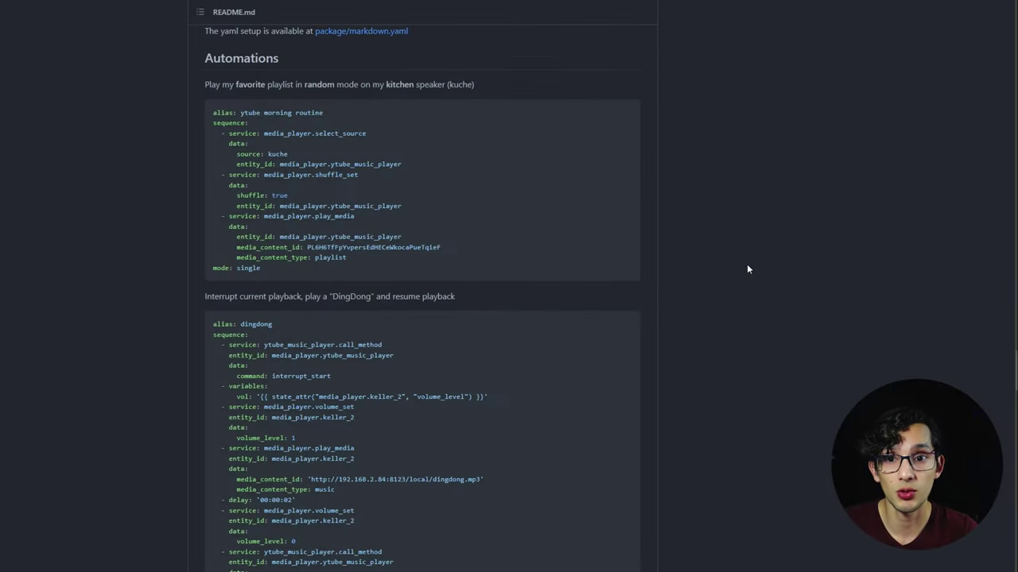
- Scroll the GitHub README to review its example morning-routine automation
{"action": "scroll", "coordinate": [746, 265], "scroll_direction": "up", "scroll_amount": 1}
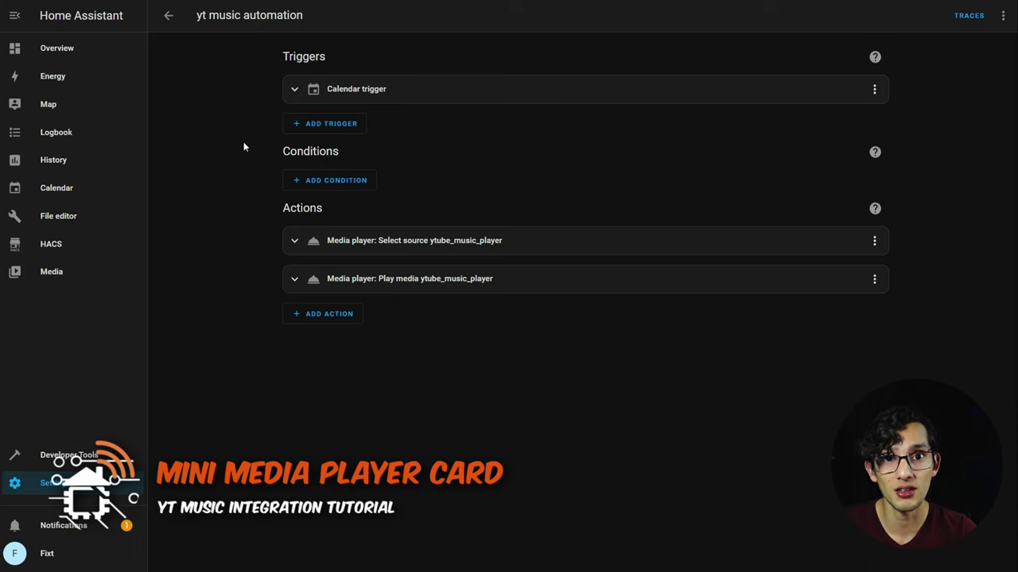
- Find the Mini Media Player repository among HACS frontend repositories by searching 'mini'
{"action": "left_click", "coordinate": [64, 251]}
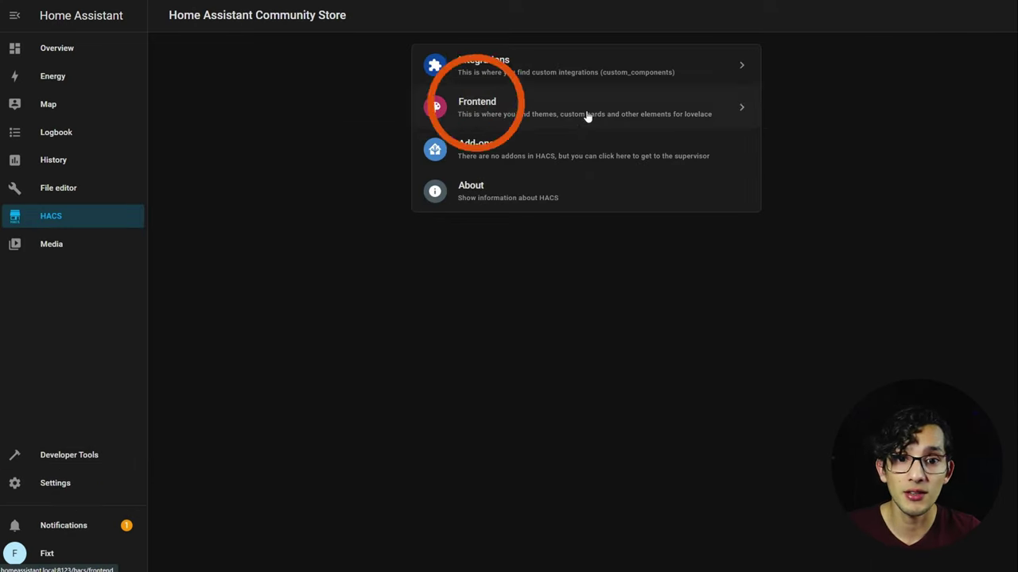
{"action": "left_click", "coordinate": [584, 114]}
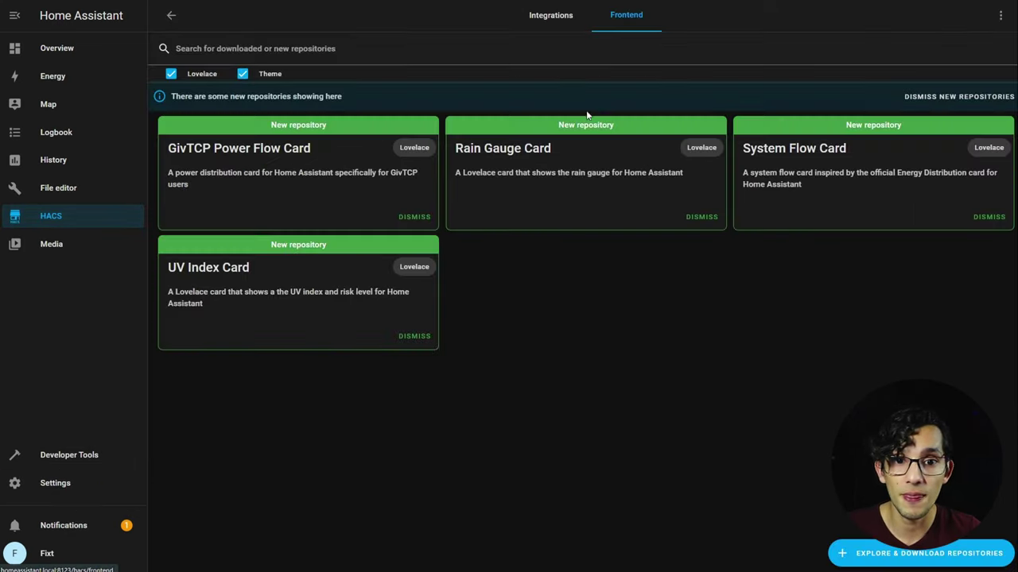
{"action": "left_click", "coordinate": [919, 553]}
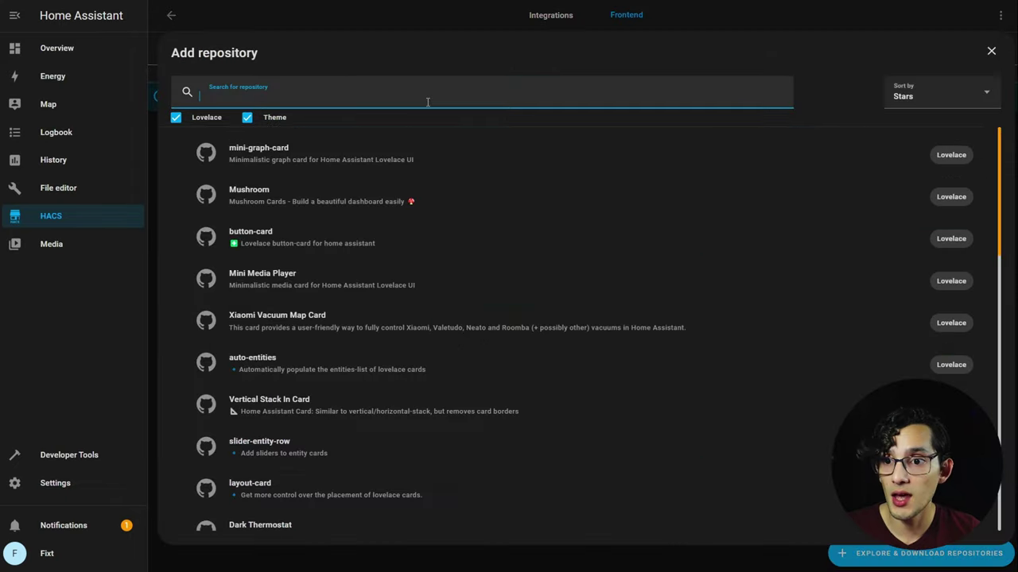
{"action": "type", "text": "mini"}
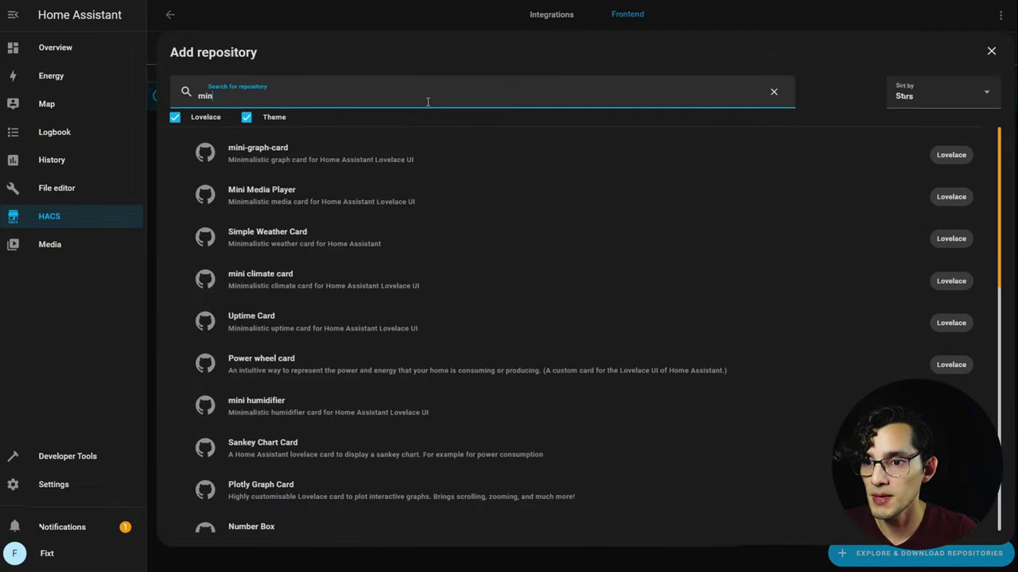
{"action": "left_click", "coordinate": [468, 204]}
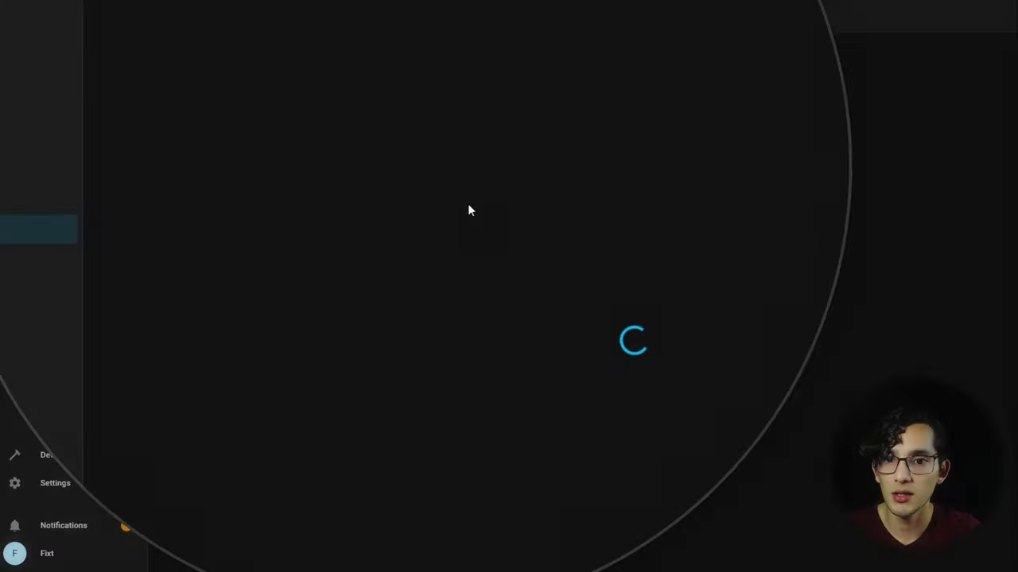
- Download Mini Media Player v1.16.5 and reload the browser
{"action": "left_click", "coordinate": [964, 558]}
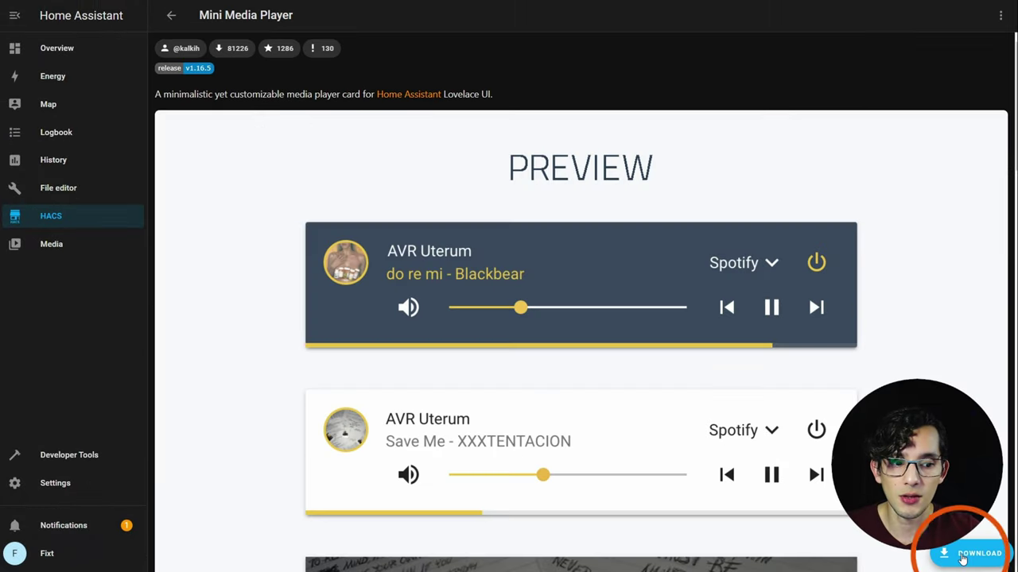
{"action": "left_click", "coordinate": [721, 366]}
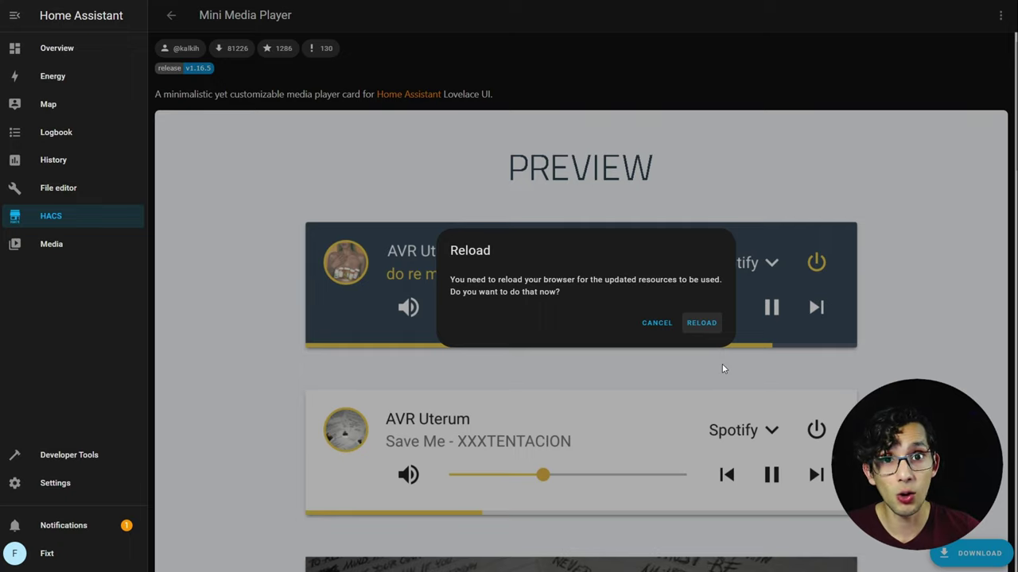
{"action": "left_click", "coordinate": [699, 325]}
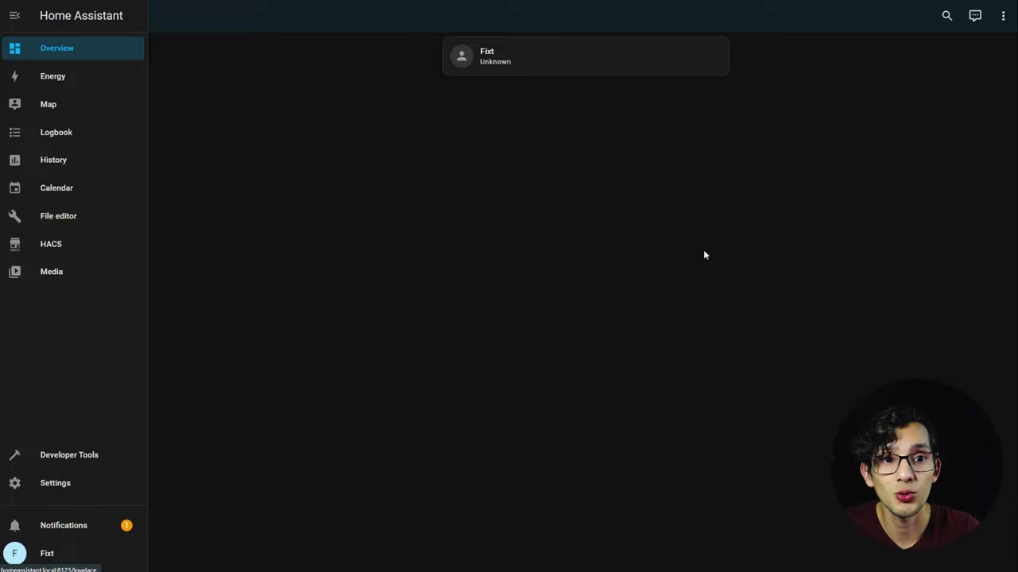
- Add a Custom: Mini Media Player card to the Home view, copying the README YAML and opening the code editor
{"action": "left_click", "coordinate": [1002, 15]}
{"action": "left_click", "coordinate": [972, 48]}
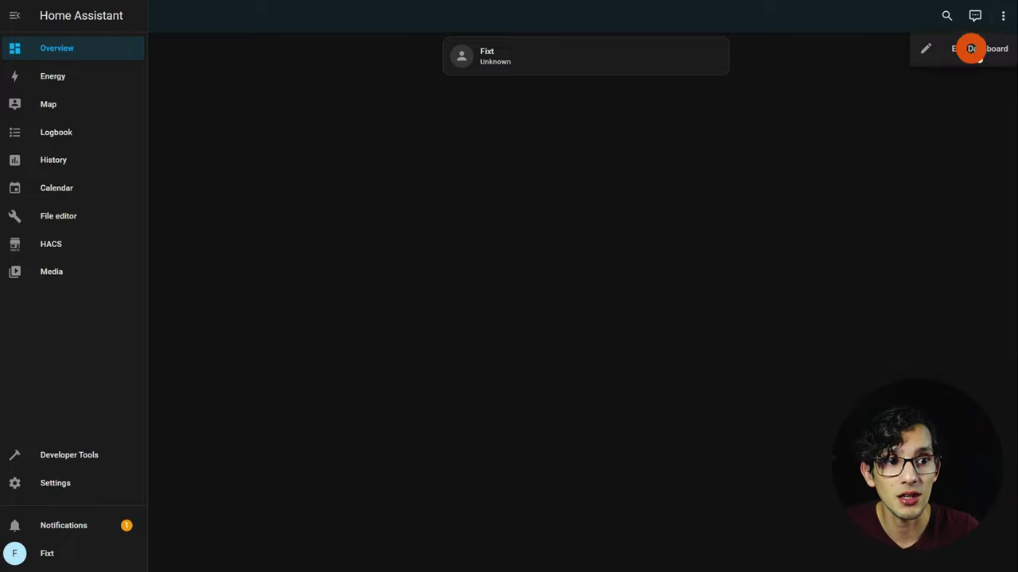
{"action": "left_click", "coordinate": [973, 556]}
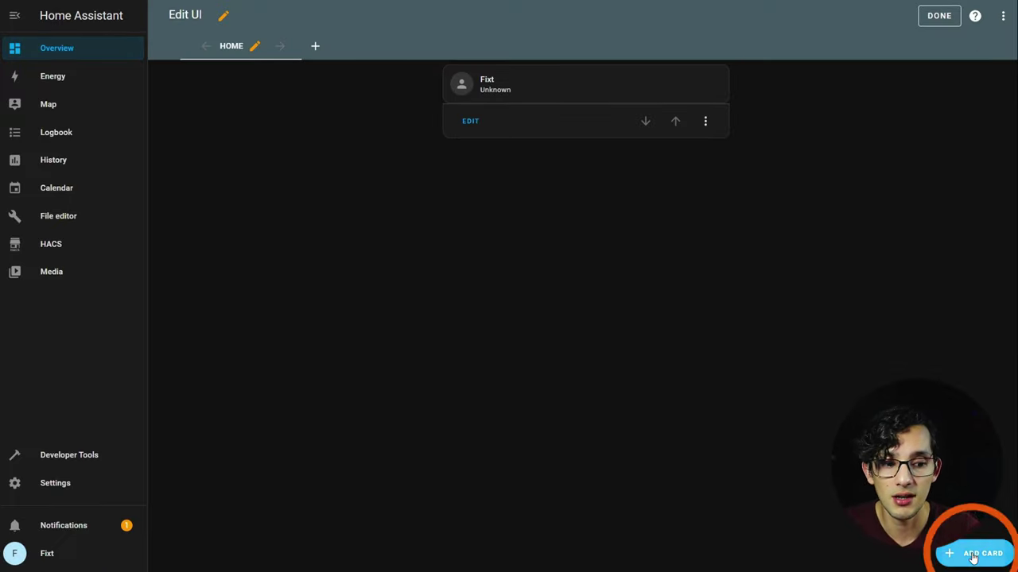
{"action": "left_click", "coordinate": [486, 95]}
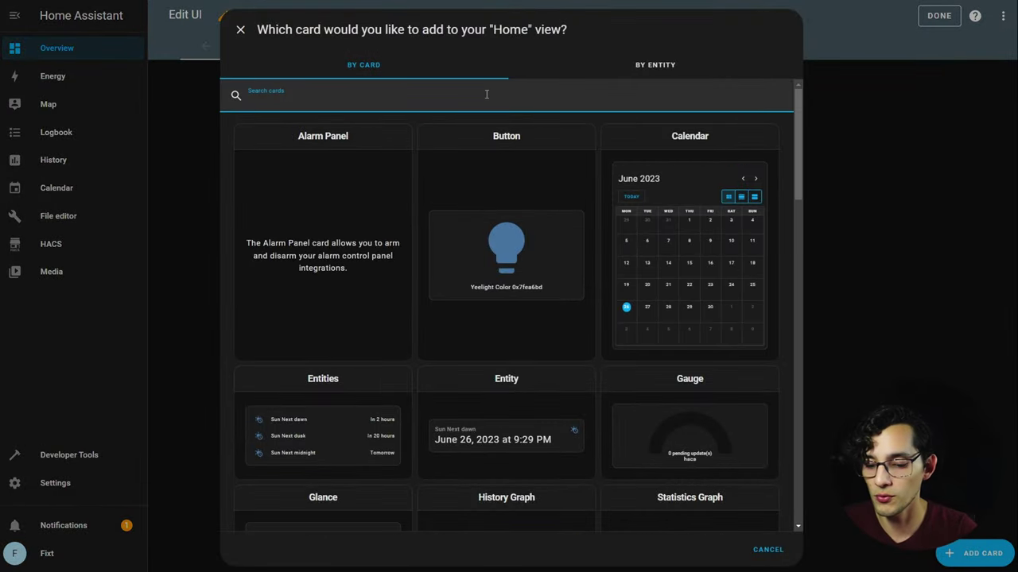
{"action": "type", "text": "min"}
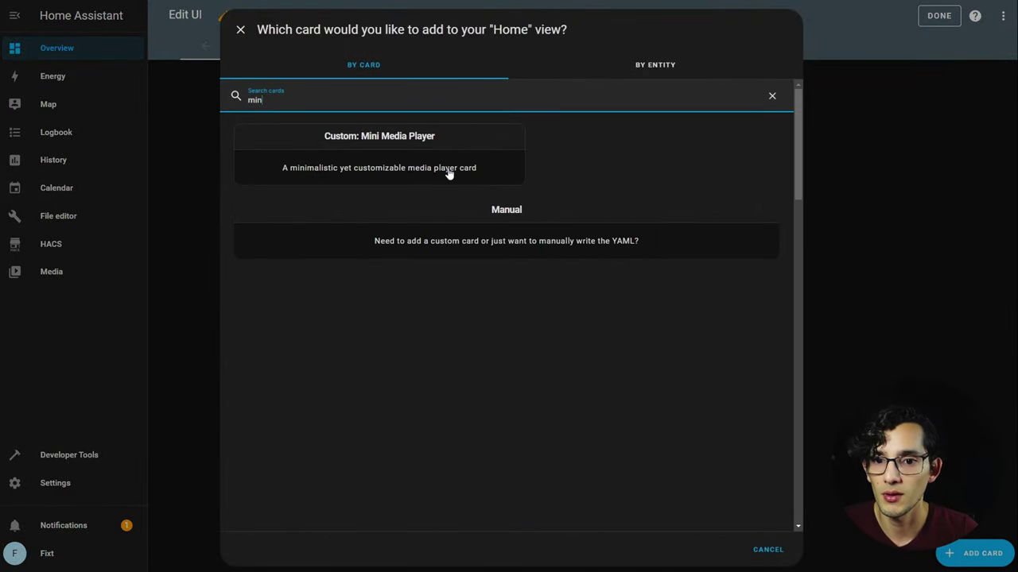
{"action": "left_click", "coordinate": [449, 174]}
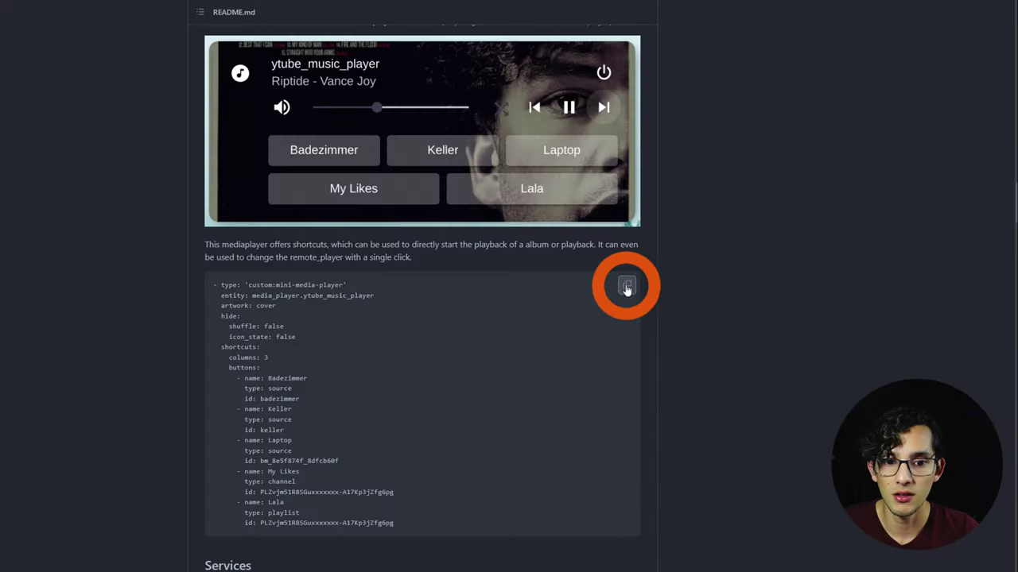
{"action": "left_click", "coordinate": [627, 287]}
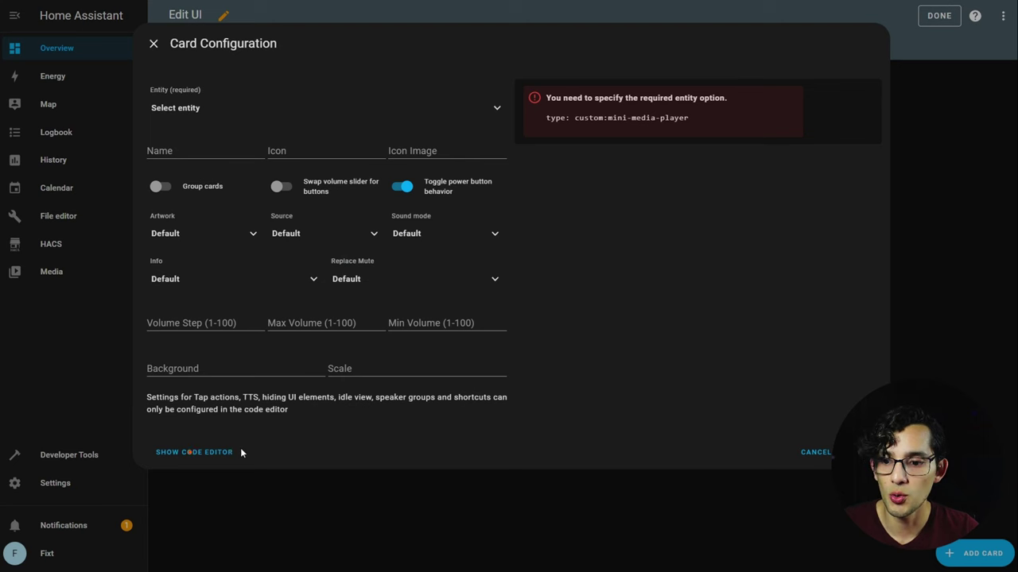
{"action": "left_click", "coordinate": [189, 449]}
- Paste the README card YAML, remove the leading dash and dedent lines 2–24
{"action": "left_click", "coordinate": [416, 98]}
{"action": "key", "text": "ctrl+a"}
{"action": "key", "text": "ctrl+v"}
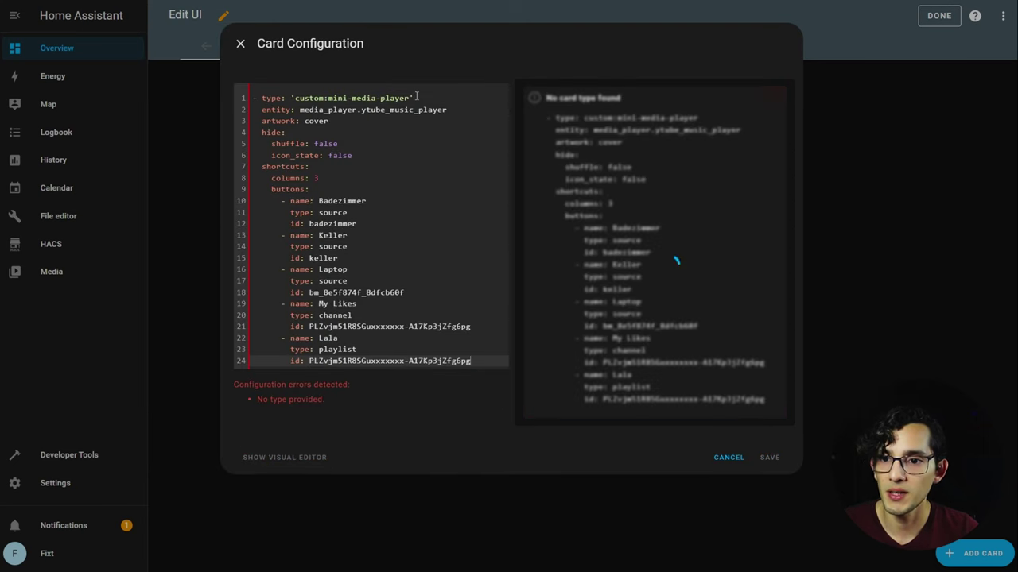
{"action": "left_click", "coordinate": [238, 101]}
{"action": "key", "text": "Delete"}
{"action": "key", "text": "Delete"}
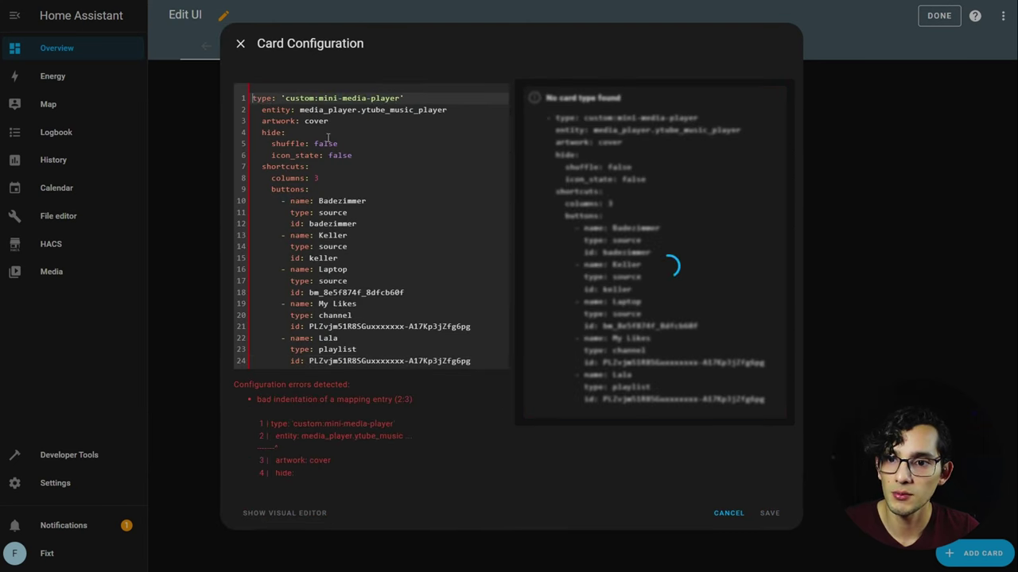
{"action": "left_click_drag", "start_coordinate": [261, 110], "coordinate": [485, 380]}
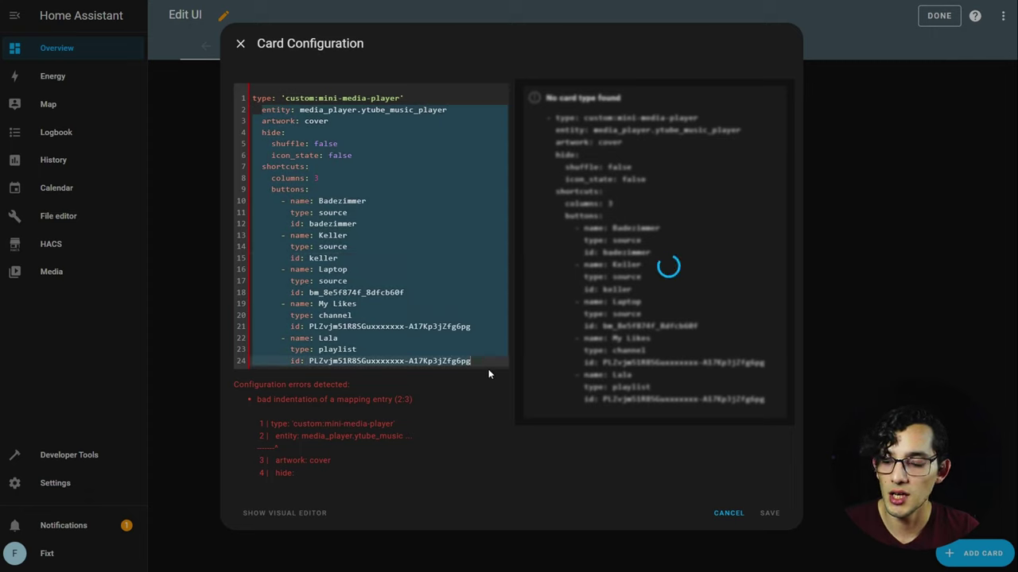
{"action": "key", "text": "shift+Tab"}
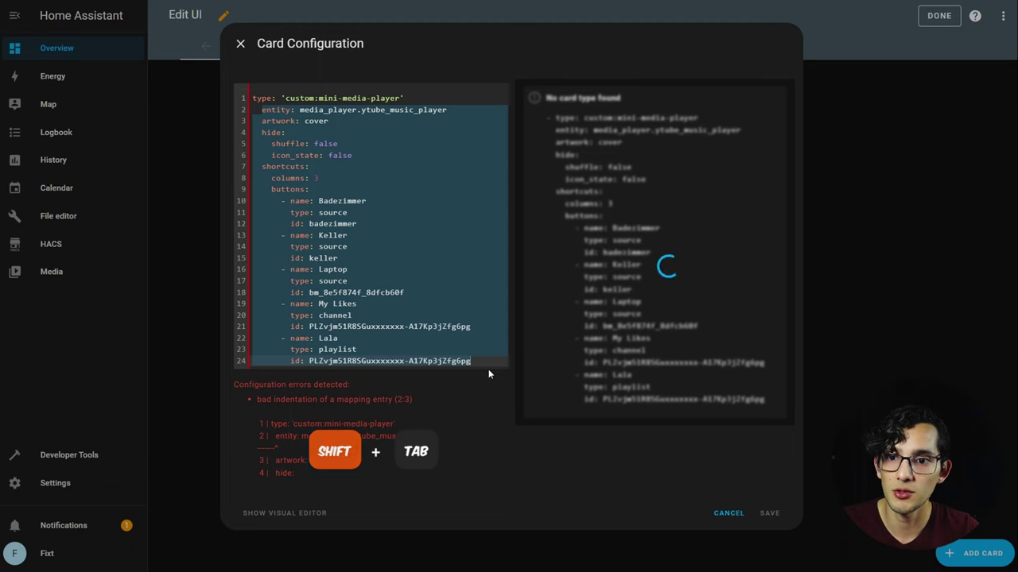
{"action": "left_click", "coordinate": [382, 224]}
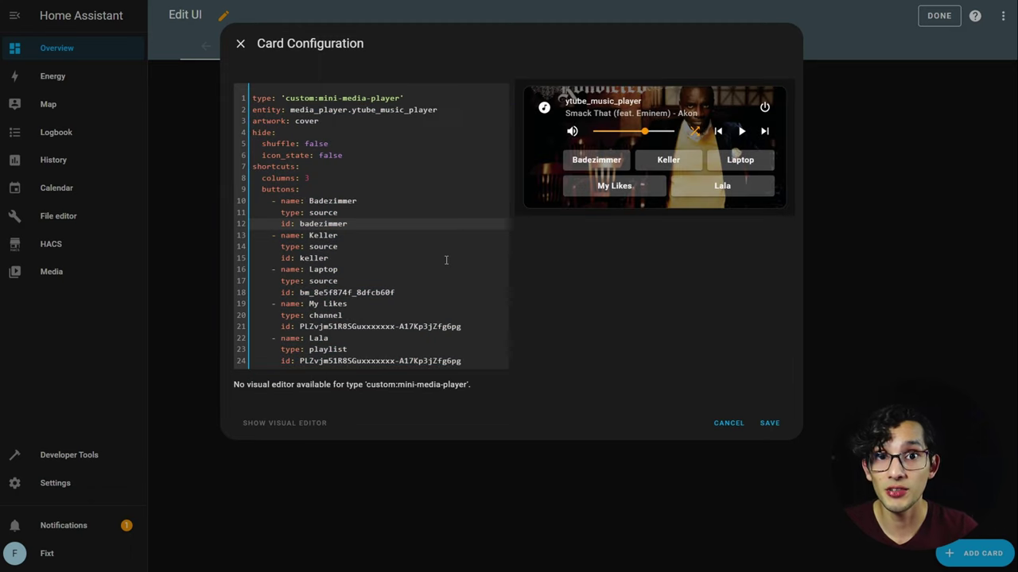
- Rename the shortcuts to Living Room, Kitchen, Bedroom, My Likes and Playlist 2, then save
{"action": "key", "text": "Up"}
{"action": "key", "text": "Up"}
{"action": "key", "text": "End"}
{"action": "key", "text": "ctrl+shift+Left"}
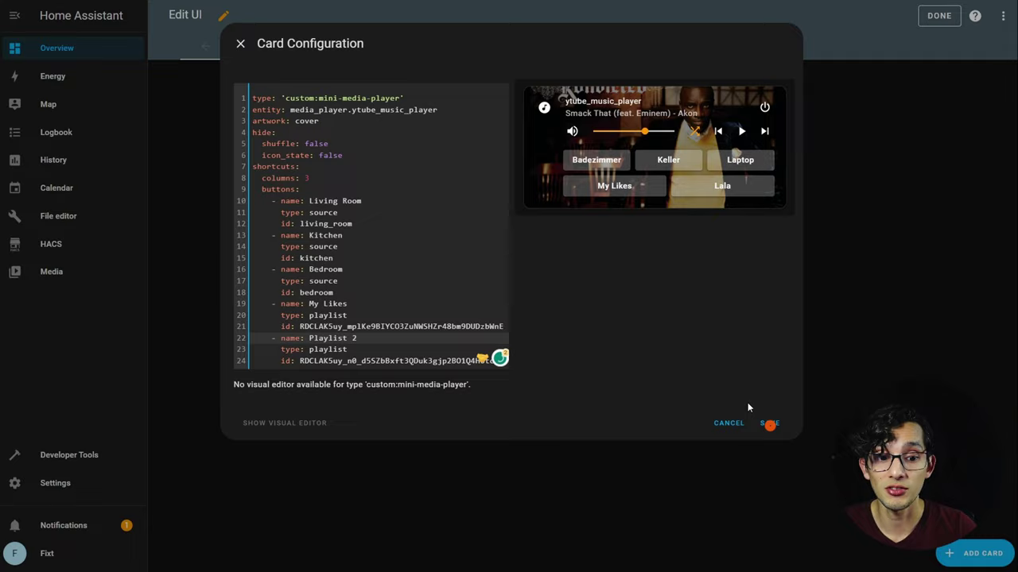
{"action": "left_click", "coordinate": [769, 423]}
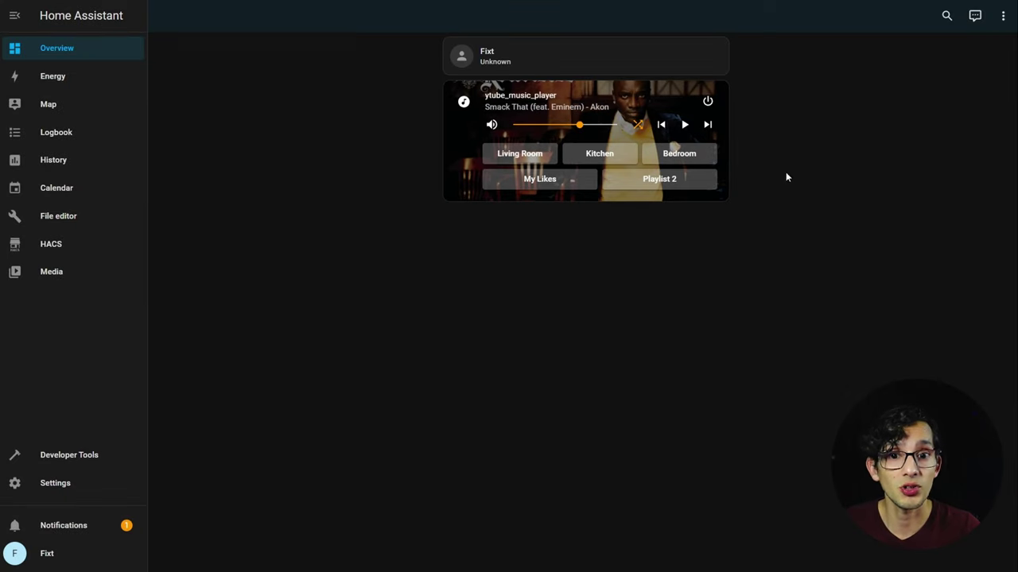
- Play Playlist 2 on the Bedroom speaker via the card shortcuts, then power it off
{"action": "left_click", "coordinate": [678, 159]}
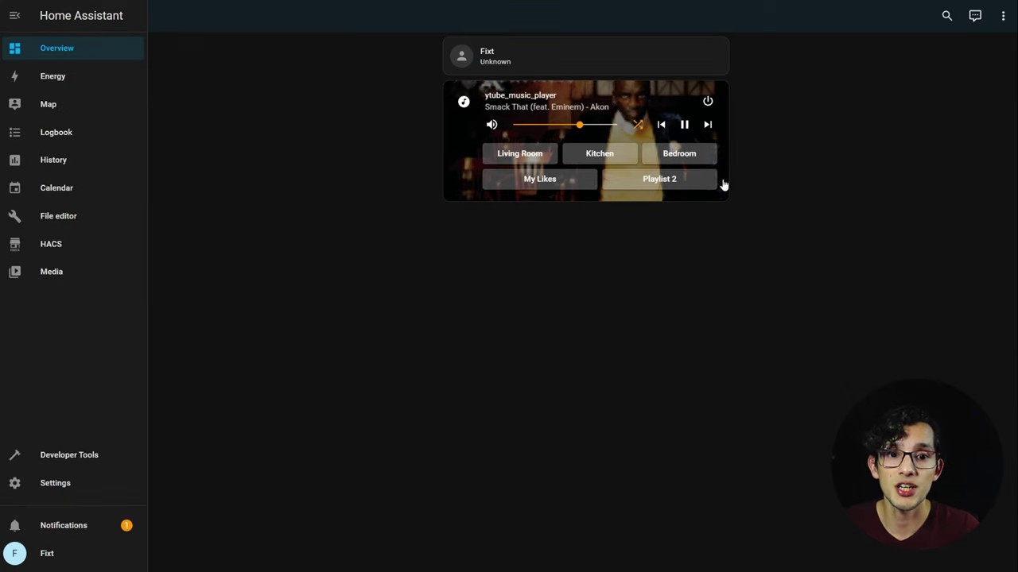
{"action": "left_click", "coordinate": [684, 182]}
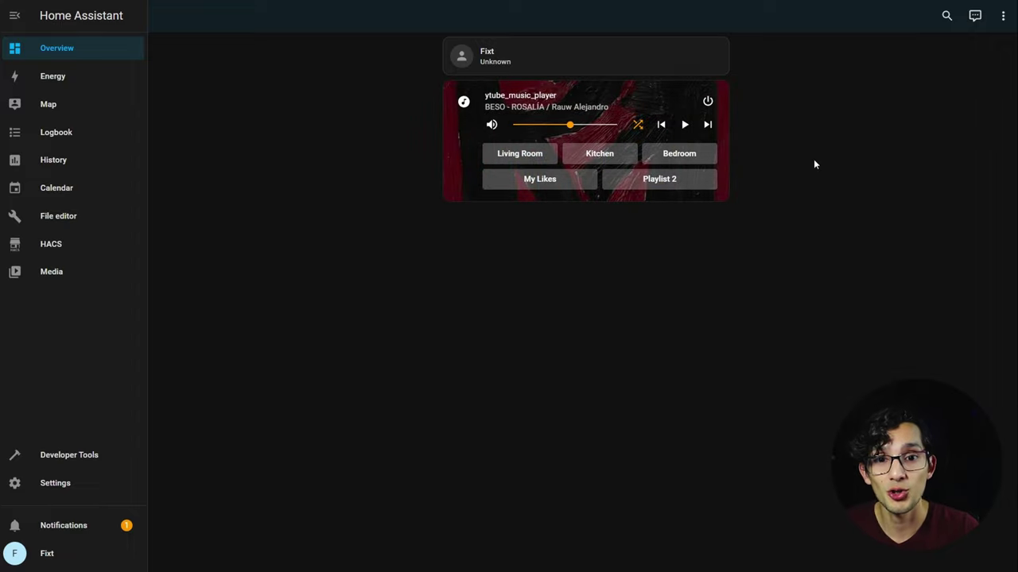
{"action": "left_click", "coordinate": [708, 101]}
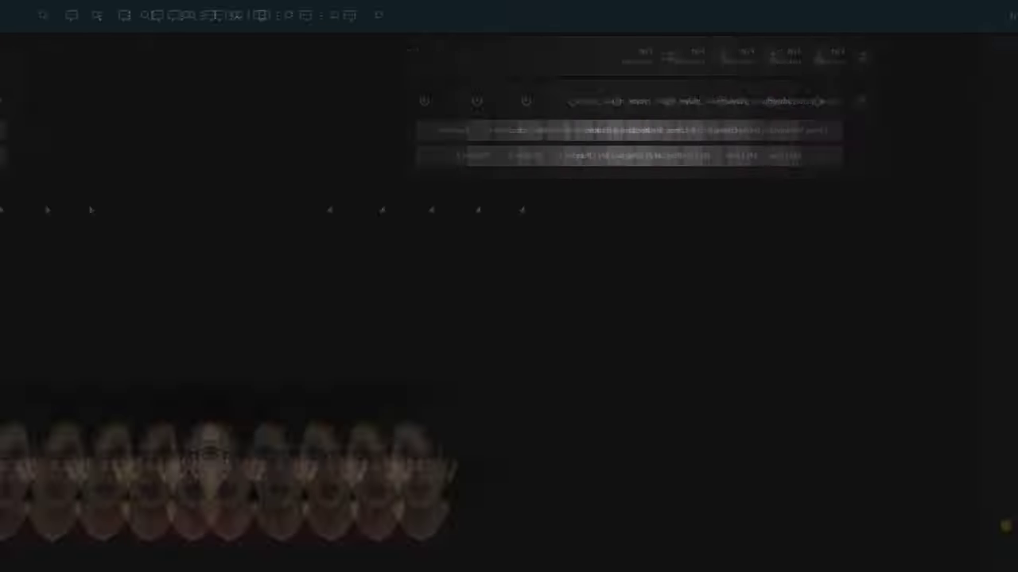